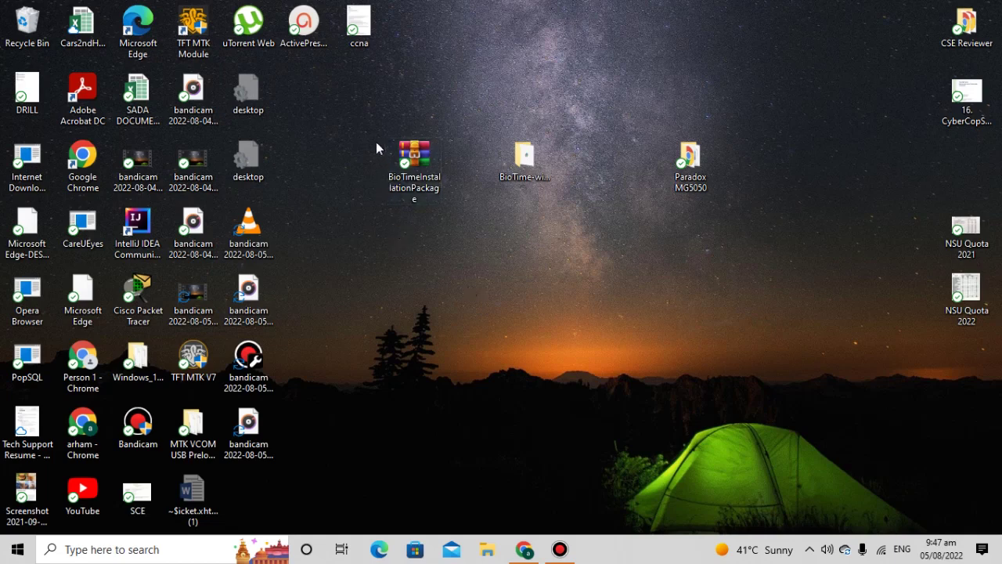
# - Extract BioTimeInstallationPackage onto the desktop and open the resulting BioTime-win-x64-8.5.3 folder
pyautogui.moveTo(368, 168); pyautogui.dragTo(572, 244)
pyautogui.moveTo(352, 121); pyautogui.dragTo(456, 233)
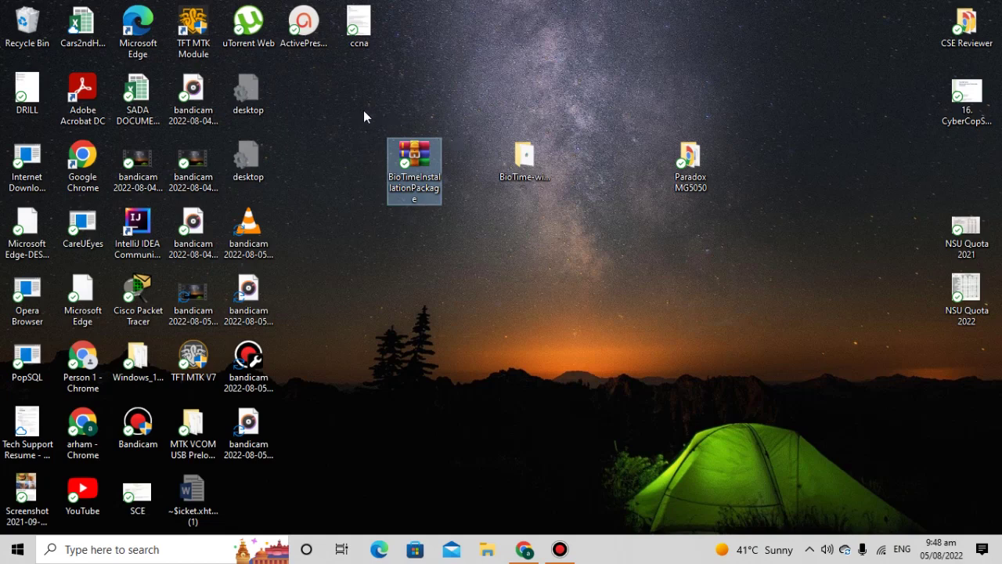
pyautogui.moveTo(364, 108); pyautogui.dragTo(575, 231)
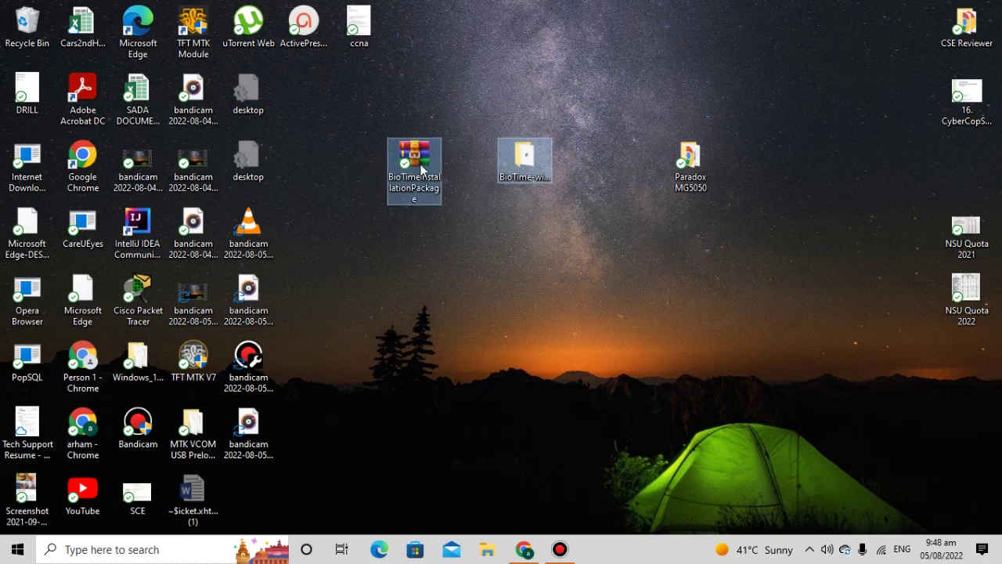
pyautogui.moveTo(361, 109); pyautogui.dragTo(452, 220)
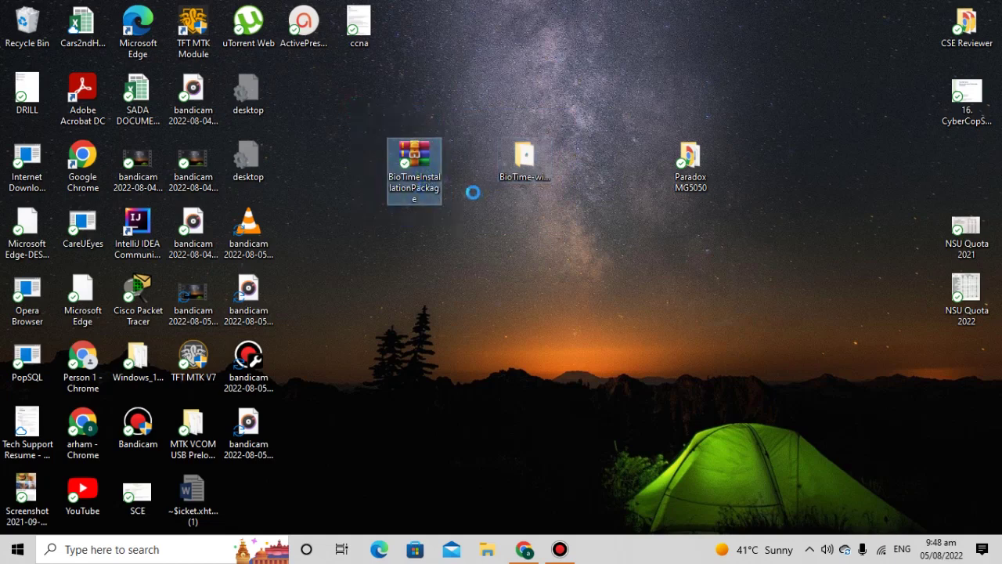
pyautogui.rightClick(474, 194)
pyautogui.click(482, 198)
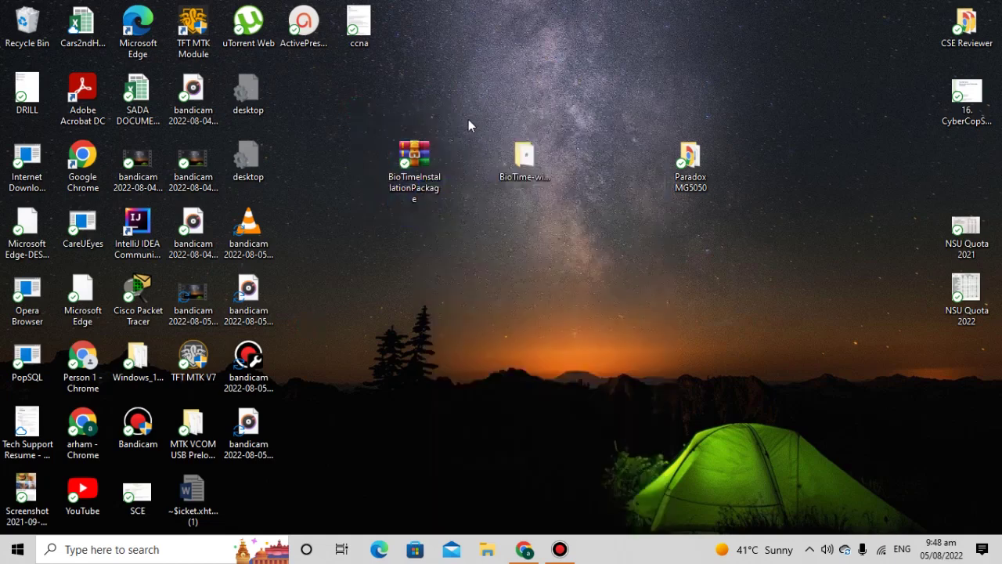
pyautogui.moveTo(469, 120); pyautogui.dragTo(544, 235)
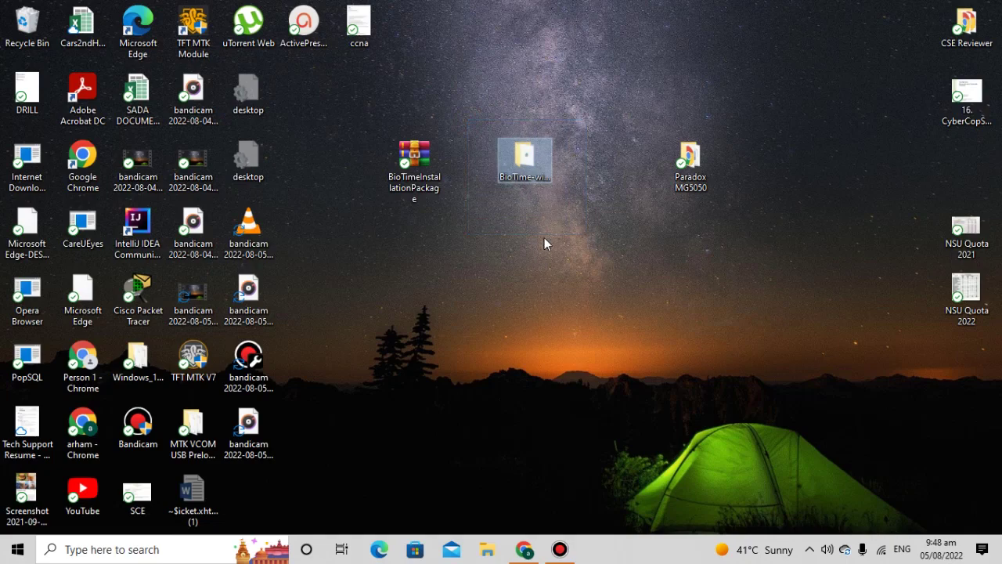
pyautogui.doubleClick(516, 166)
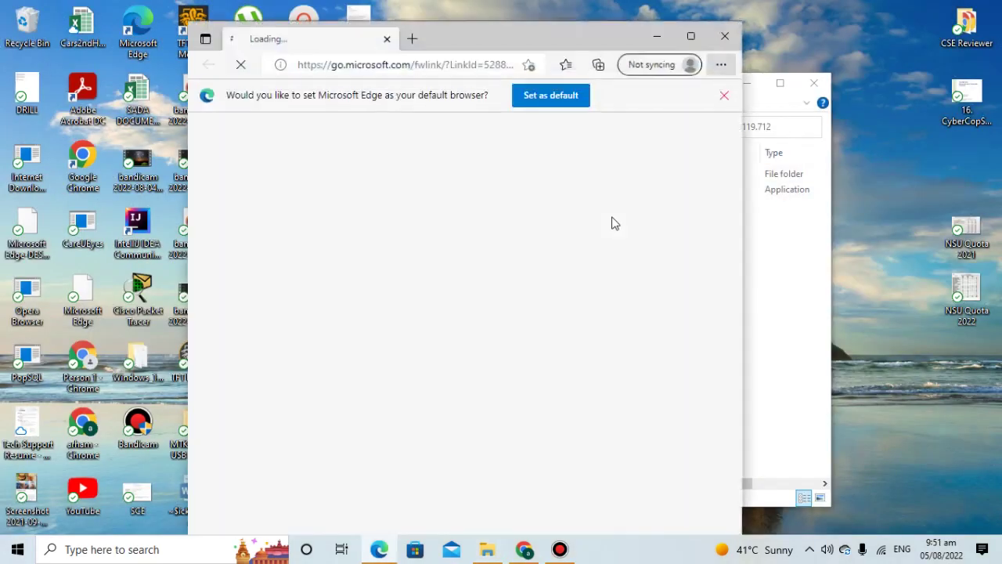
# - Close the Edge window and run setup with English as the language, moving past the welcome page
pyautogui.click(725, 37)
pyautogui.doubleClick(431, 193)
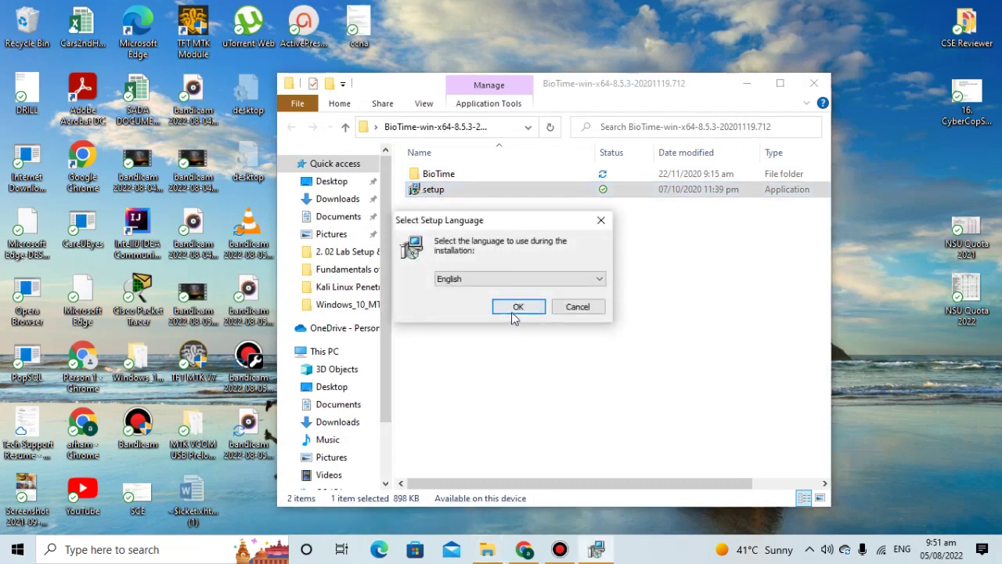
pyautogui.click(519, 307)
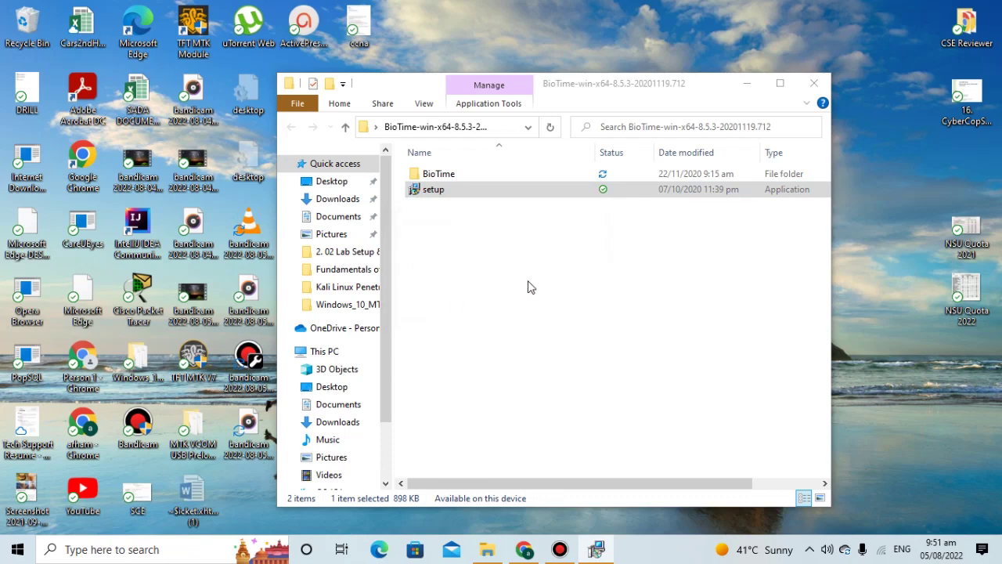
pyautogui.click(454, 472)
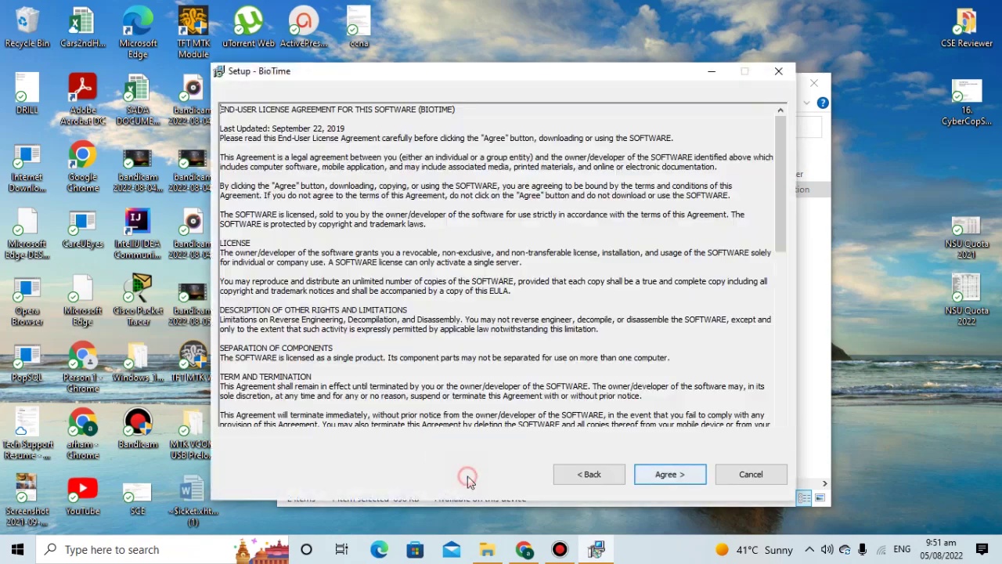
# - Agree to the license and keep C:\BioTime as the install folder, continuing to the service port page
pyautogui.click(670, 475)
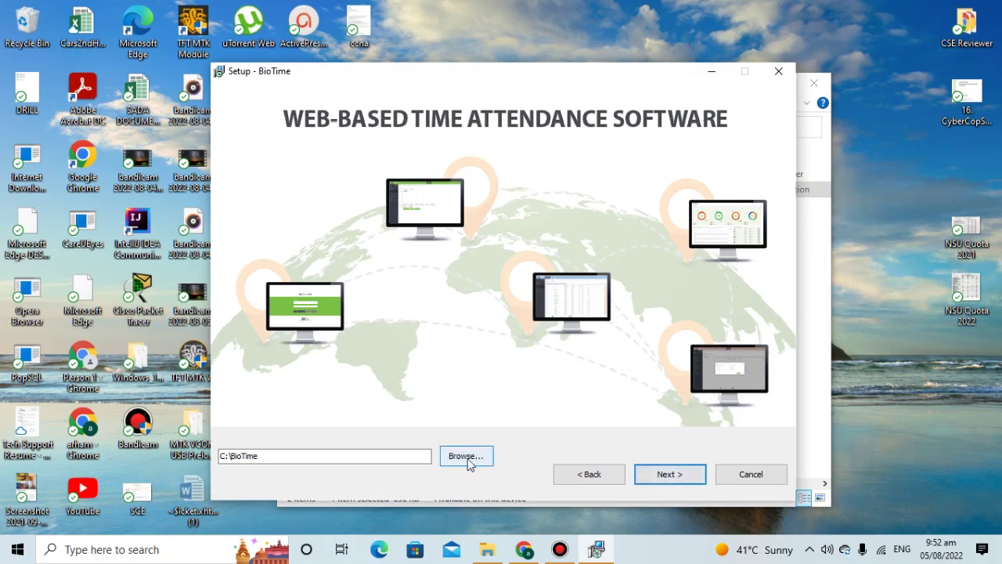
pyautogui.click(457, 460)
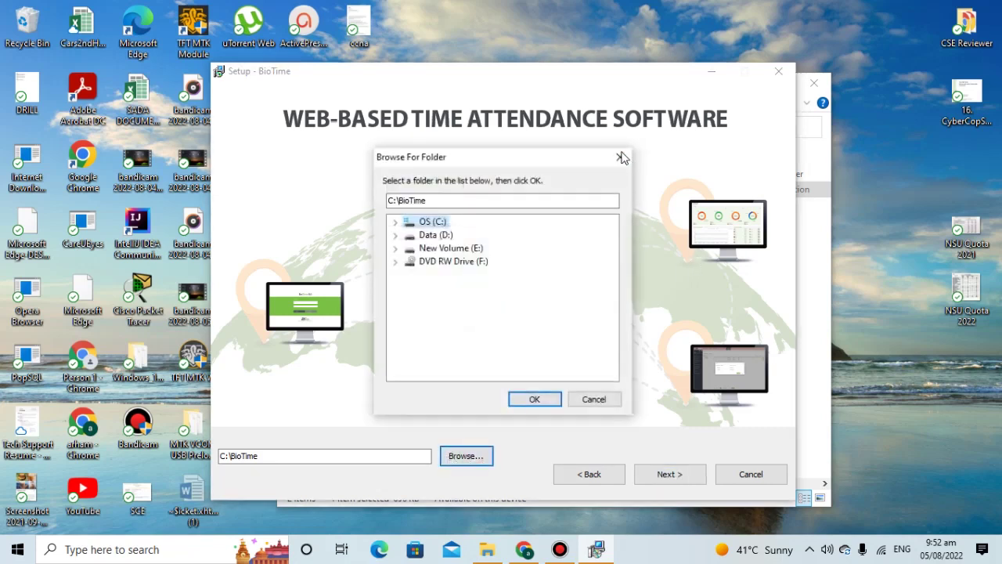
pyautogui.click(620, 157)
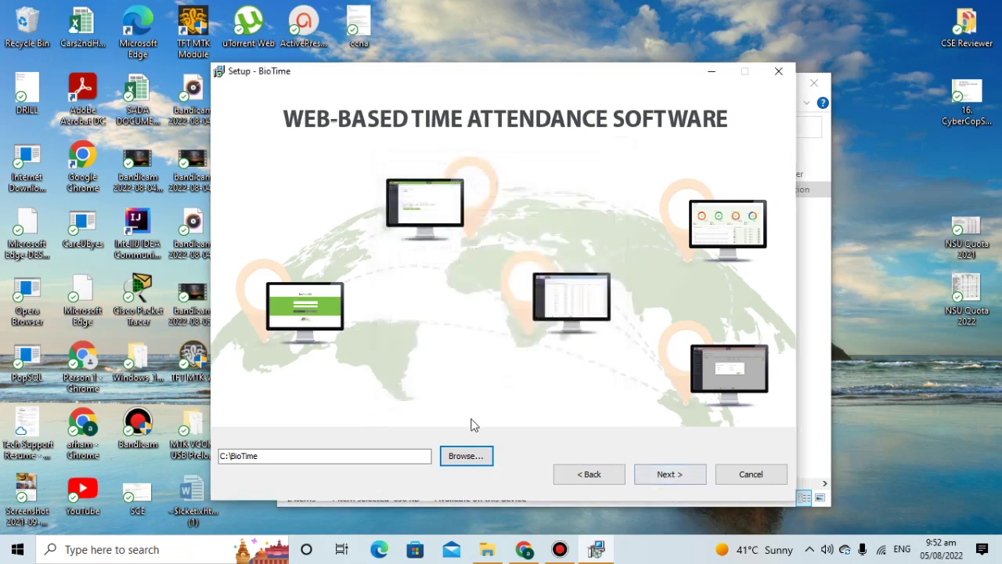
pyautogui.click(679, 476)
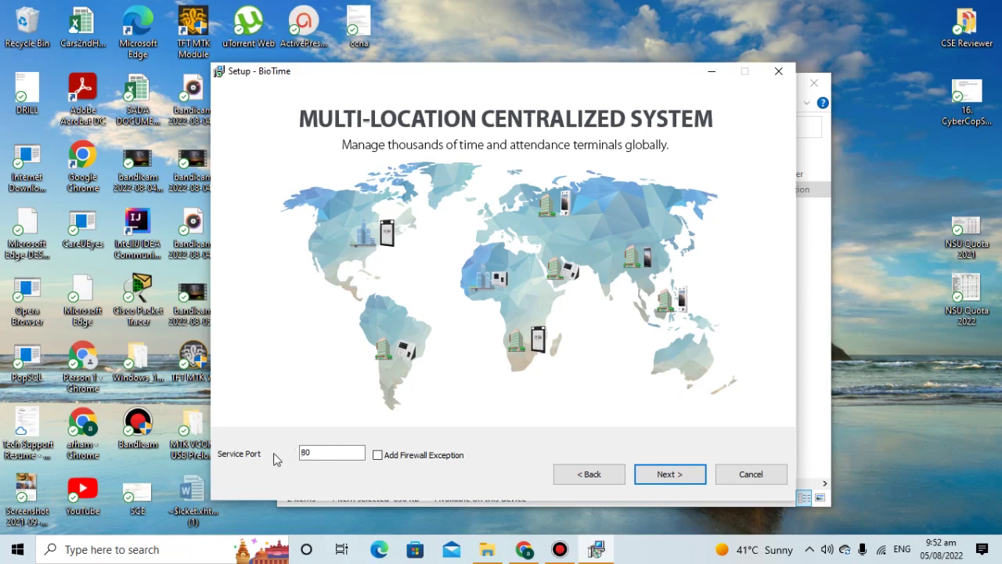
# - Keep service port 80 with a firewall exception, then save the default PostgreSQL database credentials
pyautogui.doubleClick(308, 451)
pyautogui.click(377, 456)
pyautogui.doubleClick(313, 453)
pyautogui.click(312, 453)
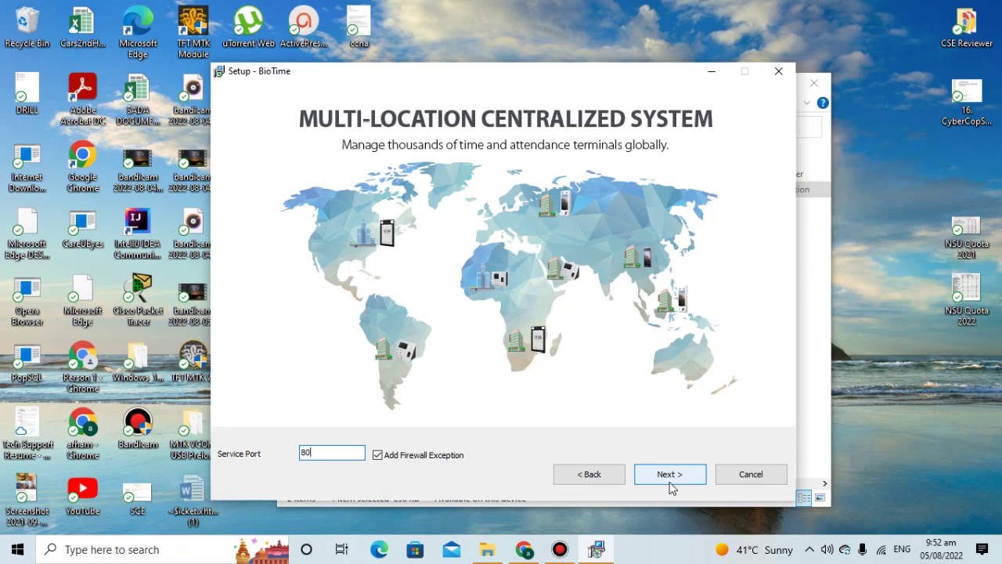
pyautogui.click(671, 474)
pyautogui.click(516, 344)
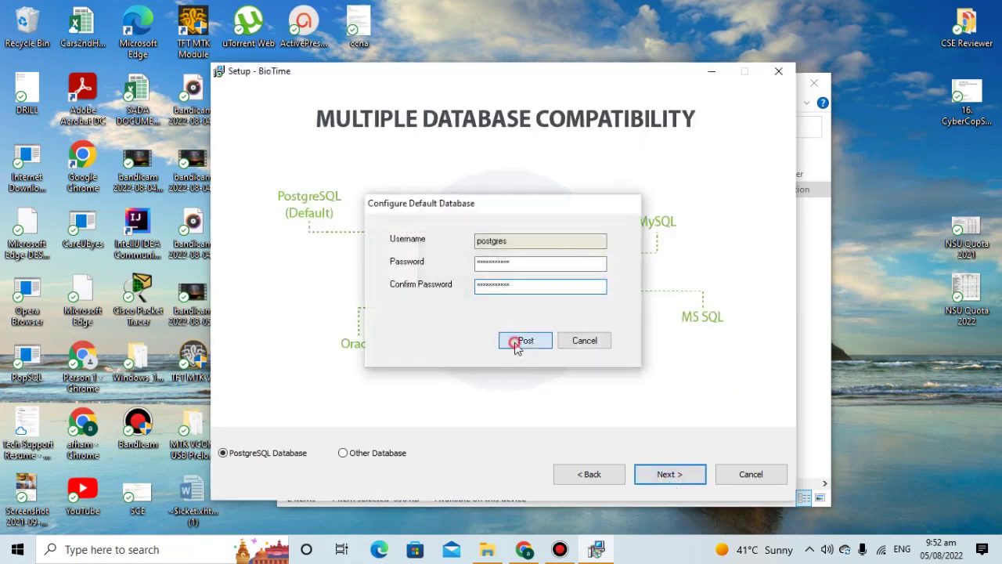
# - Back out of Other Database, reselect PostgreSQL Database, save its credentials, and continue to the pre-install page
pyautogui.click(348, 456)
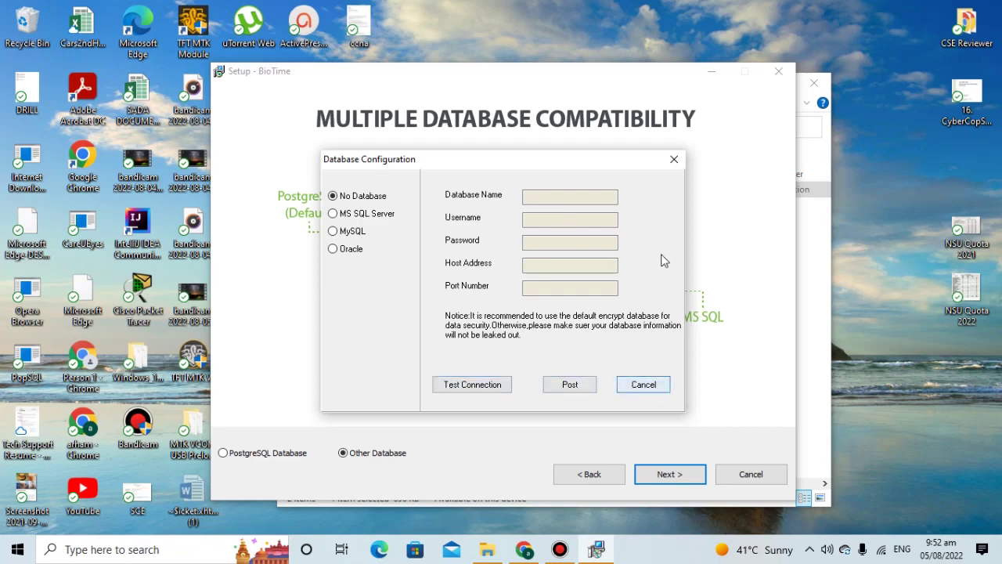
pyautogui.click(672, 161)
pyautogui.click(245, 461)
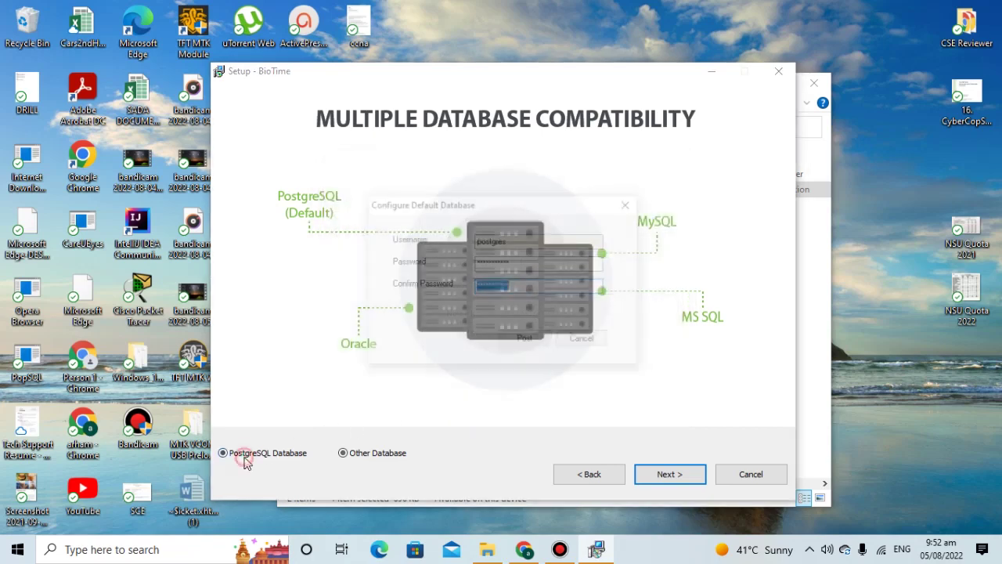
pyautogui.click(532, 346)
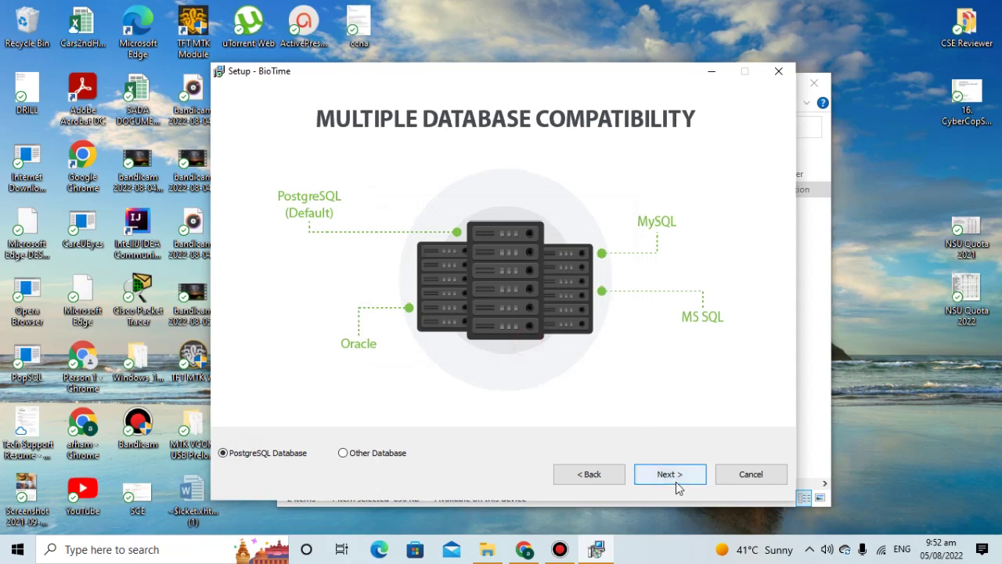
pyautogui.click(678, 486)
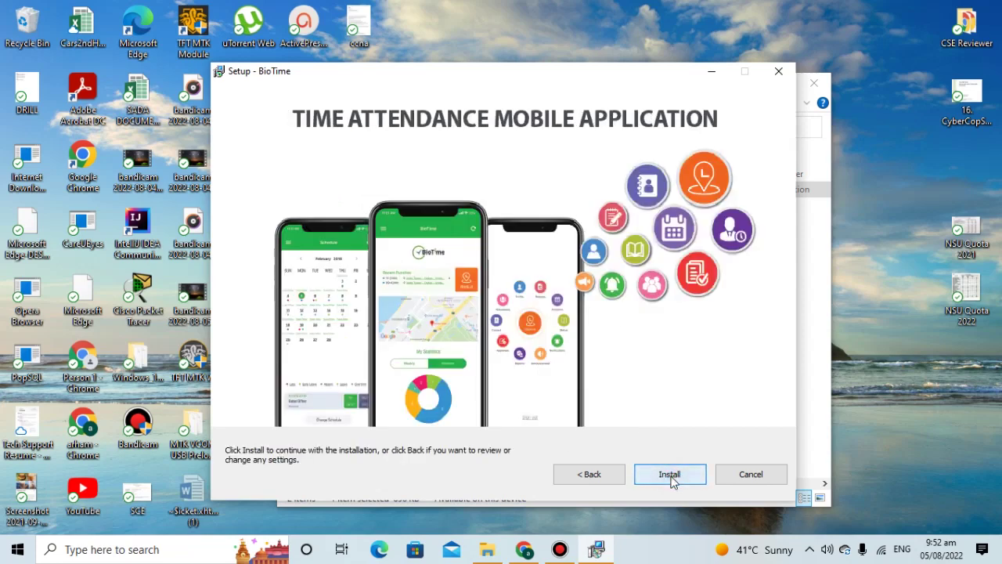
# - Install BioTime, then finish the wizard with 'No, I will restart the computer later' selected
pyautogui.click(672, 479)
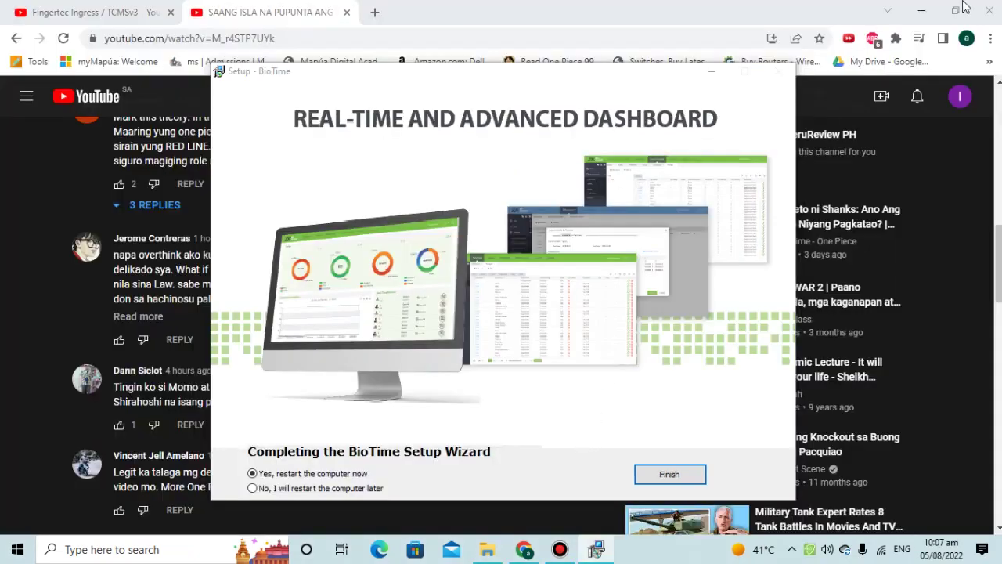
pyautogui.click(922, 13)
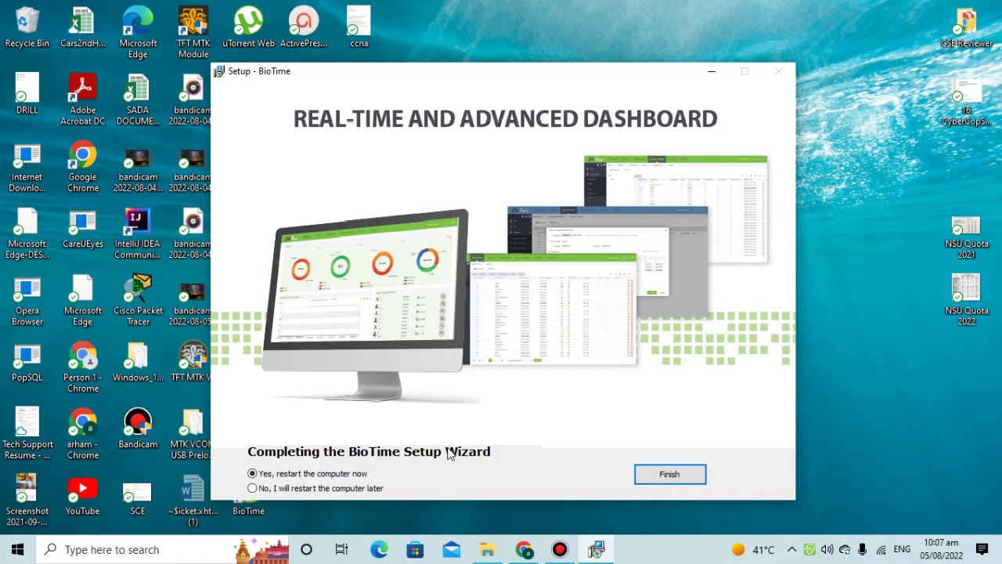
pyautogui.click(566, 551)
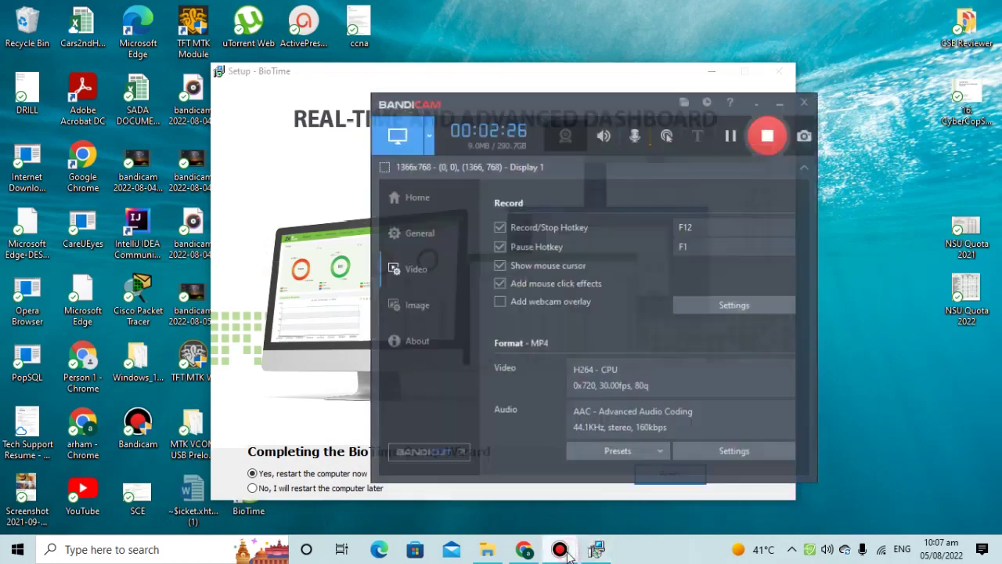
pyautogui.click(561, 552)
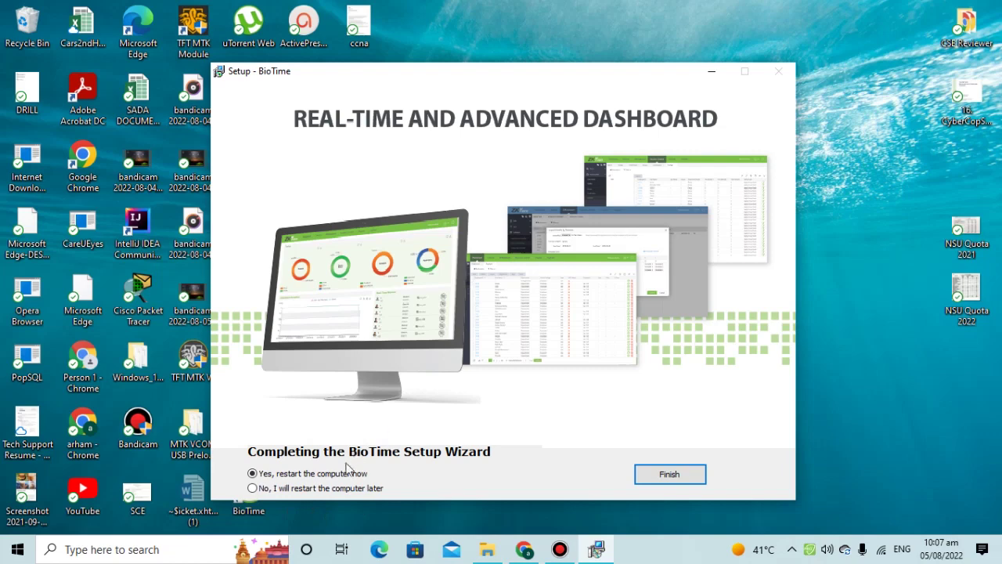
pyautogui.click(331, 489)
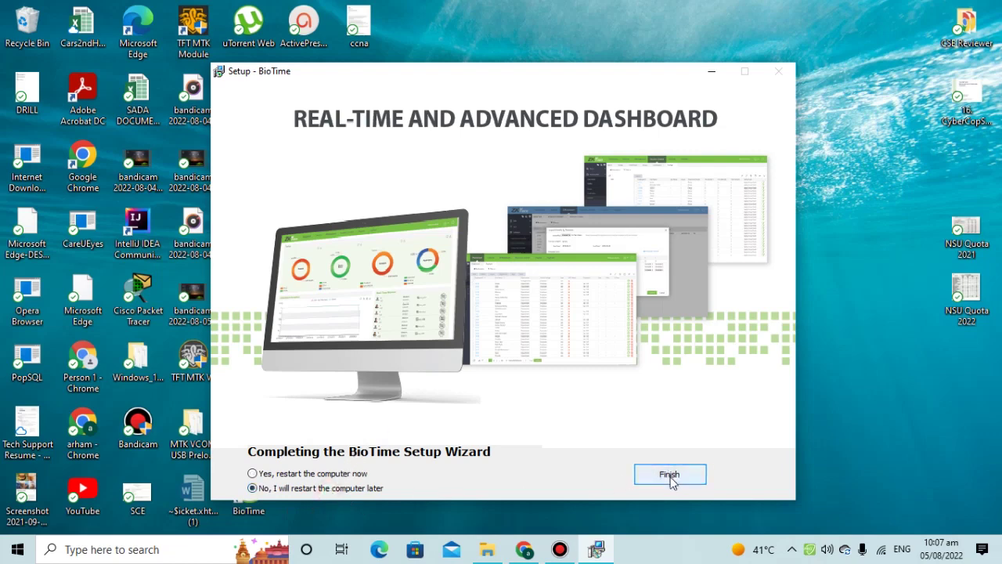
pyautogui.click(670, 475)
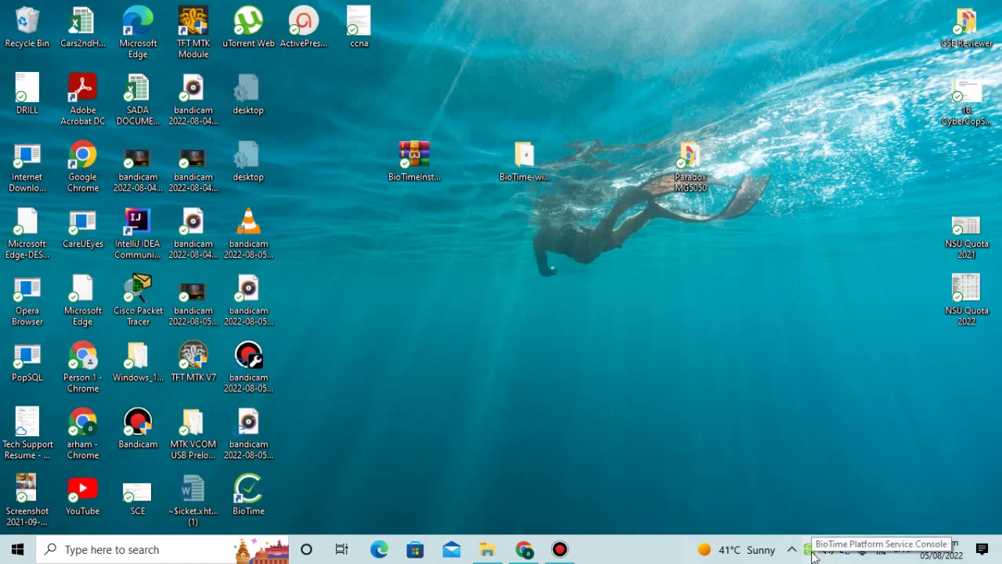
# - Open the BioTime Platform Service Console, confirm bio-apache0 and bio-server report OK, then minimize it
pyautogui.rightClick(811, 549)
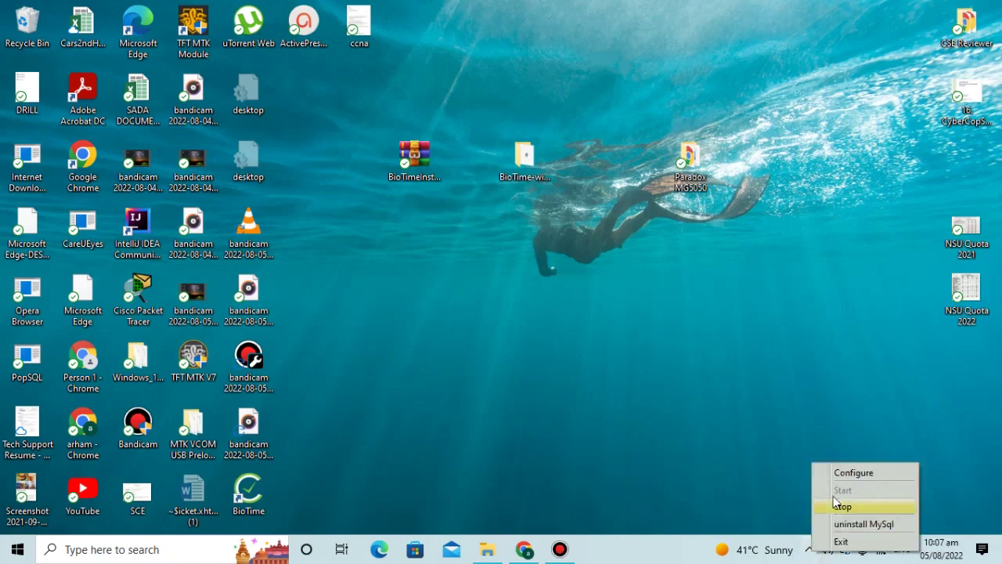
pyautogui.click(855, 473)
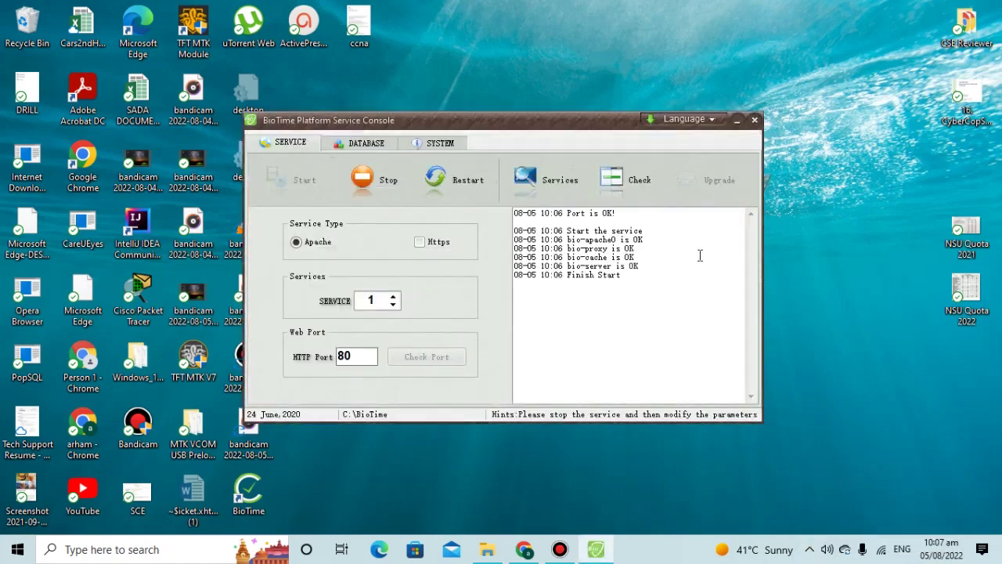
pyautogui.moveTo(567, 239); pyautogui.dragTo(607, 241)
pyautogui.moveTo(629, 266); pyautogui.dragTo(678, 266)
pyautogui.moveTo(632, 276); pyautogui.dragTo(517, 230)
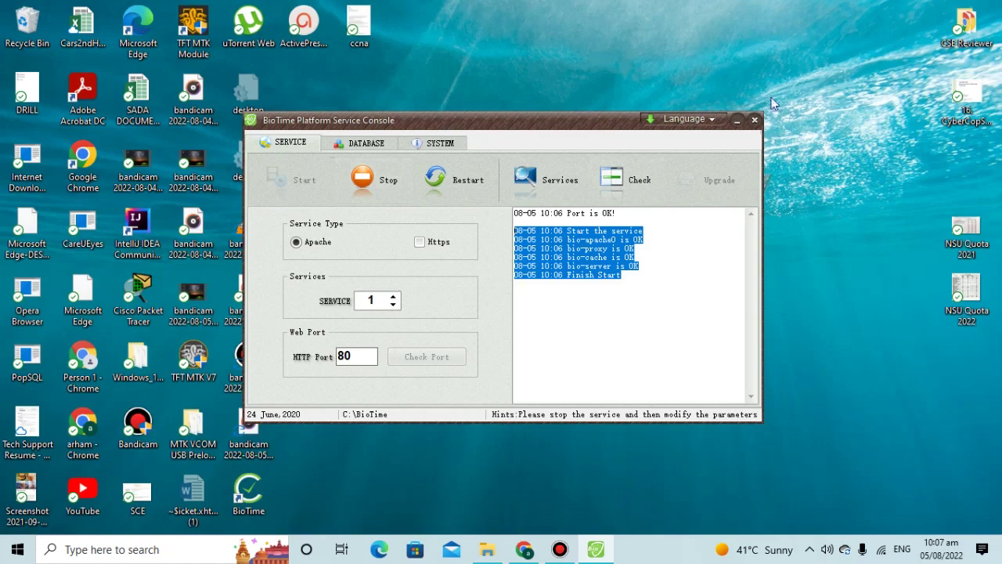
pyautogui.click(737, 120)
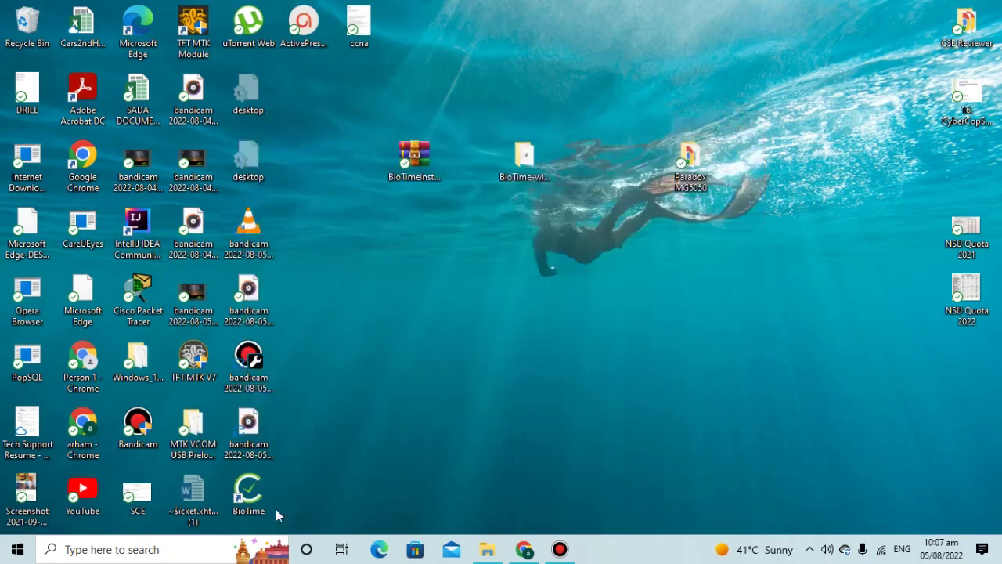
# - Launch BioTime from its desktop icon and close the two unrelated video tabs in Chrome
pyautogui.doubleClick(255, 499)
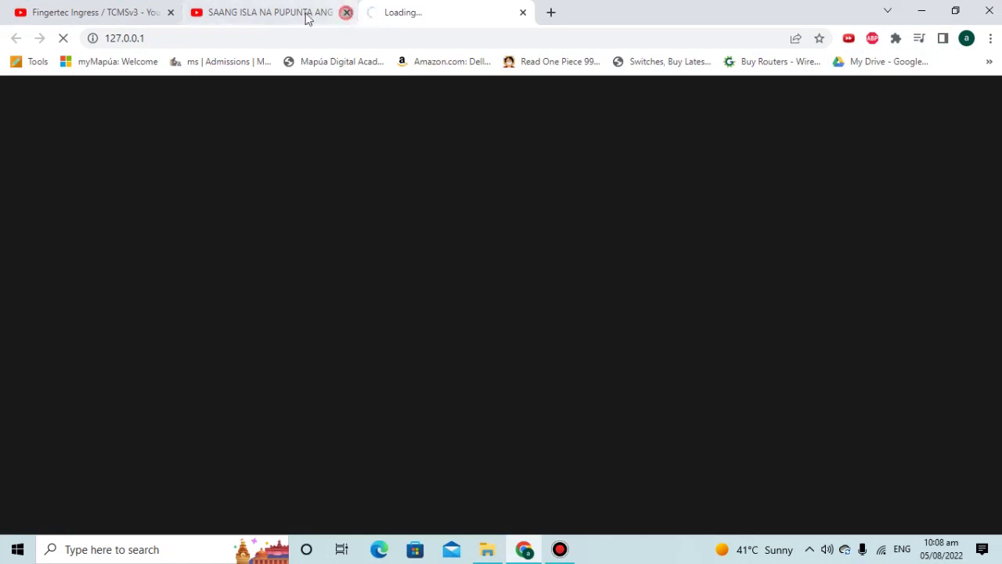
pyautogui.click(347, 11)
pyautogui.click(171, 12)
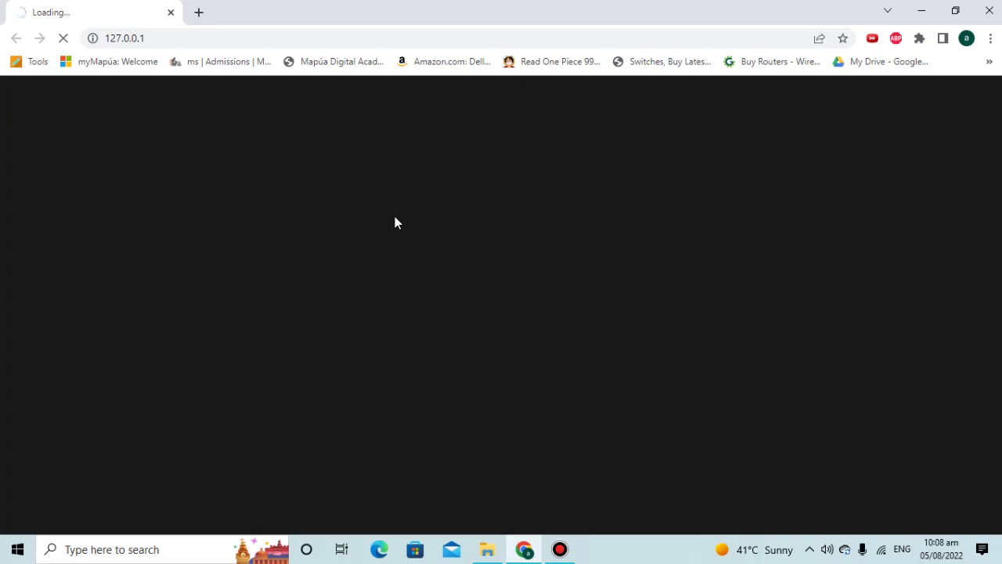
# - Log in at 127.0.0.1 with the default administrator username and password
pyautogui.moveTo(563, 546)
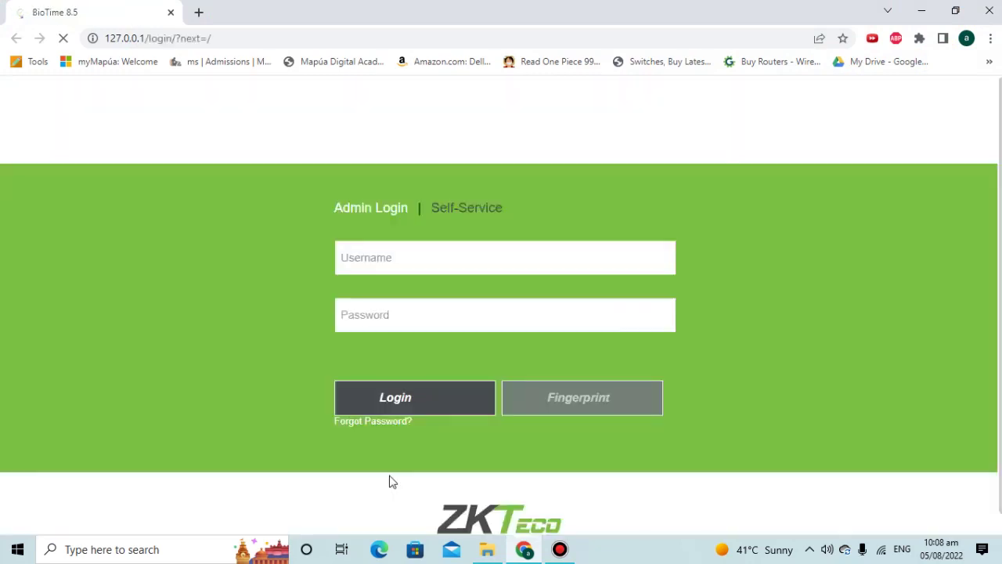
pyautogui.click(393, 260)
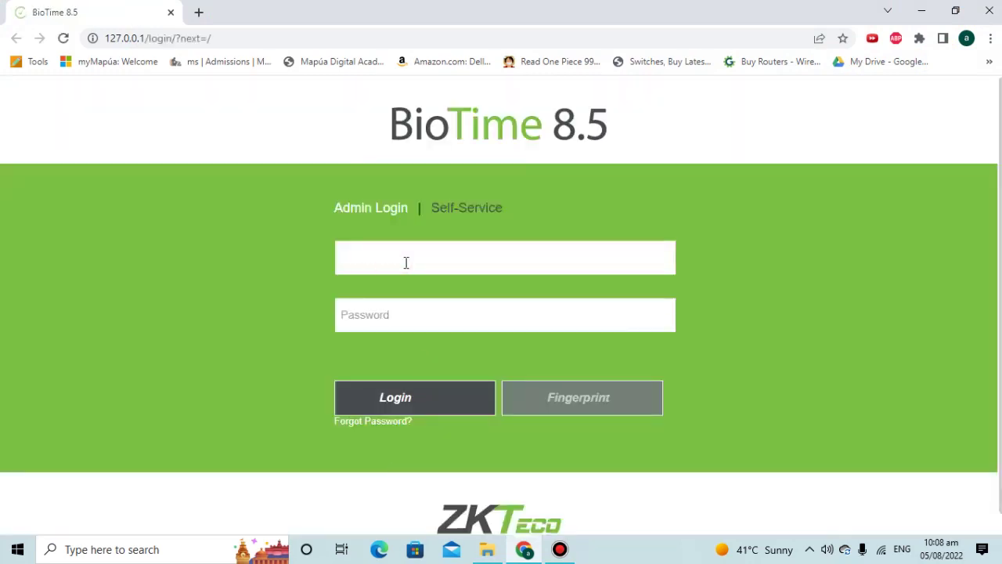
pyautogui.write('admin')
pyautogui.press('Tab')
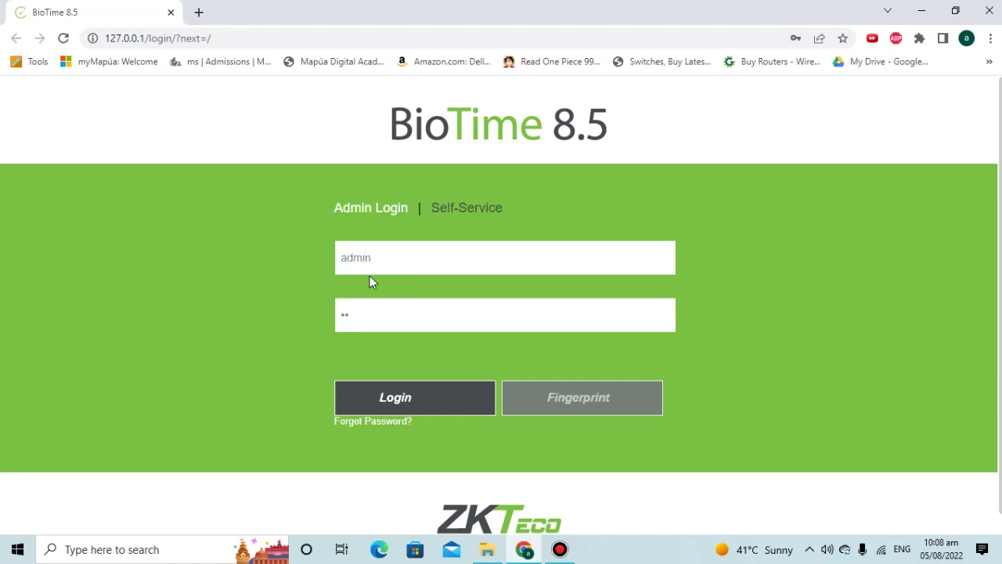
pyautogui.write('min')
pyautogui.click(407, 402)
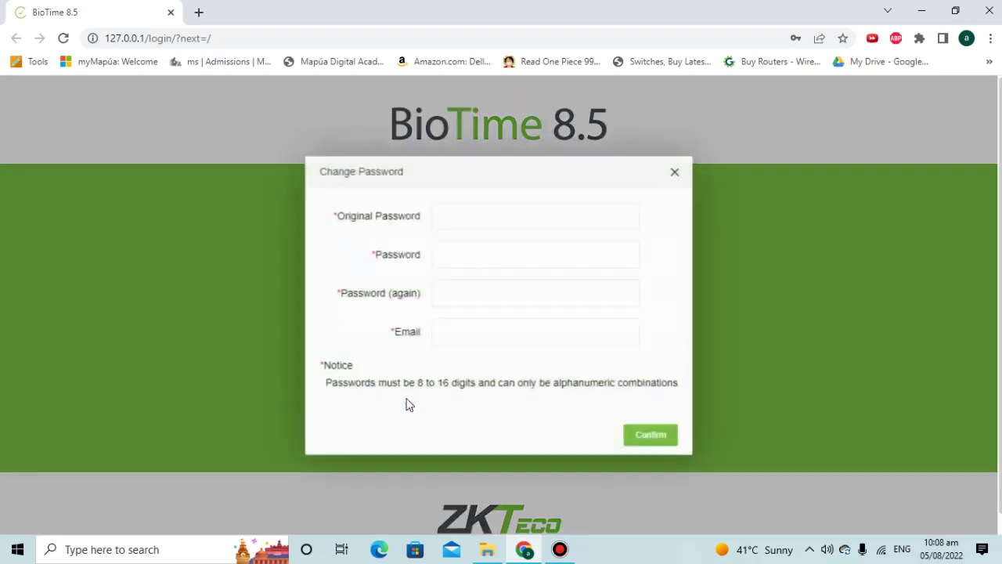
# - Enter the original password, a new administrator password, and a contact e-mail, confirm, and dismiss Chrome's password prompts
pyautogui.click(462, 213)
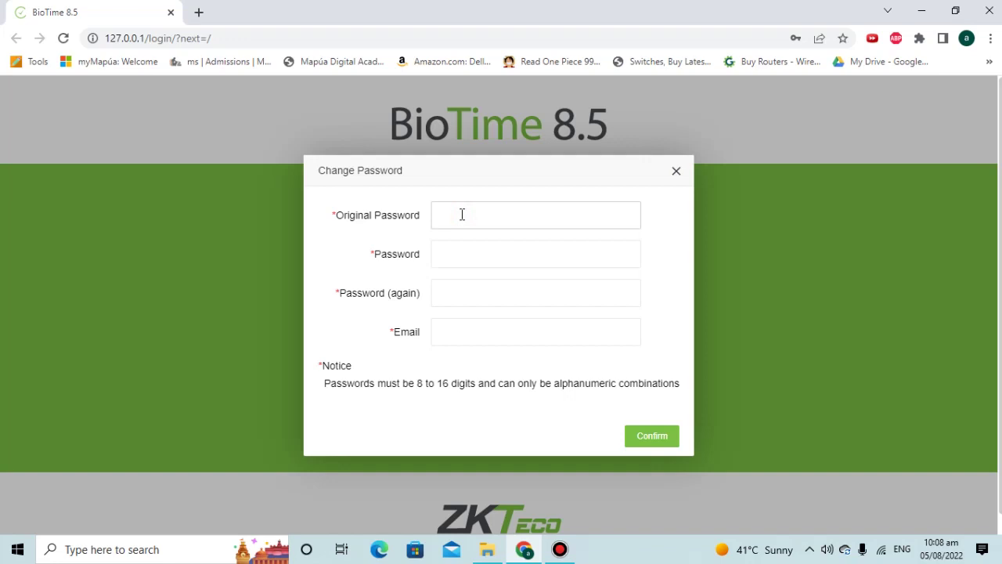
pyautogui.press('Tab')
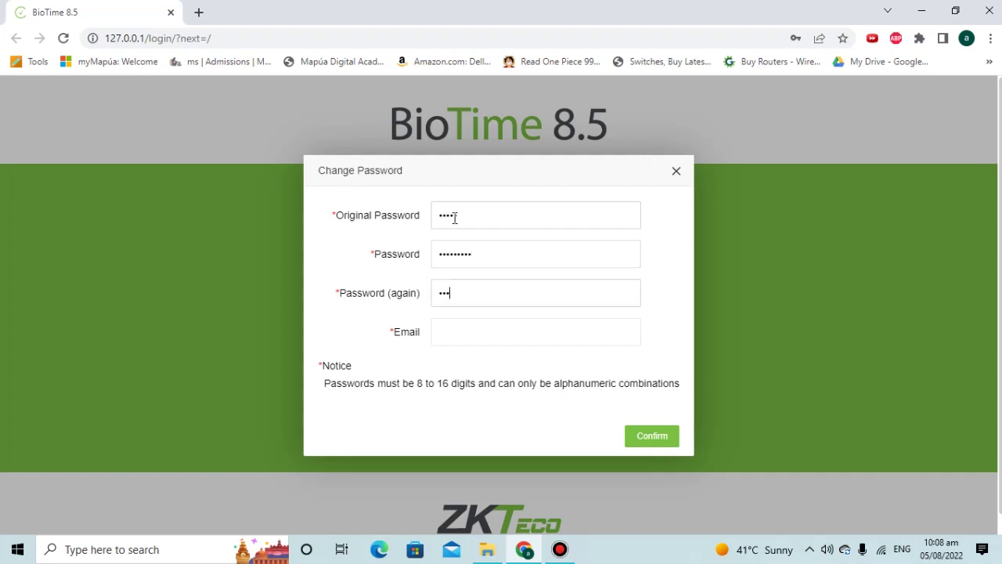
pyautogui.write('1')
pyautogui.press('Tab')
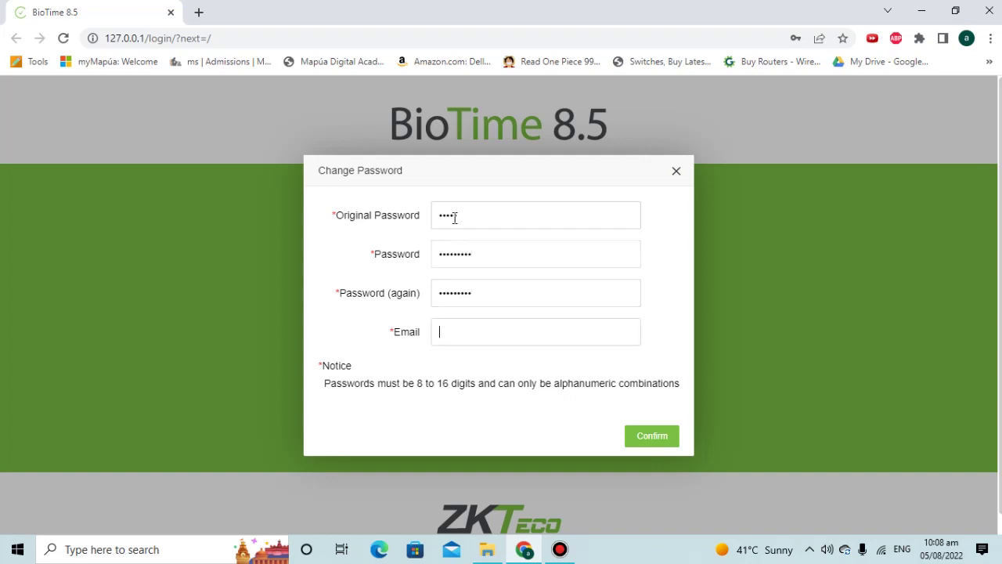
pyautogui.write('test@test.com')
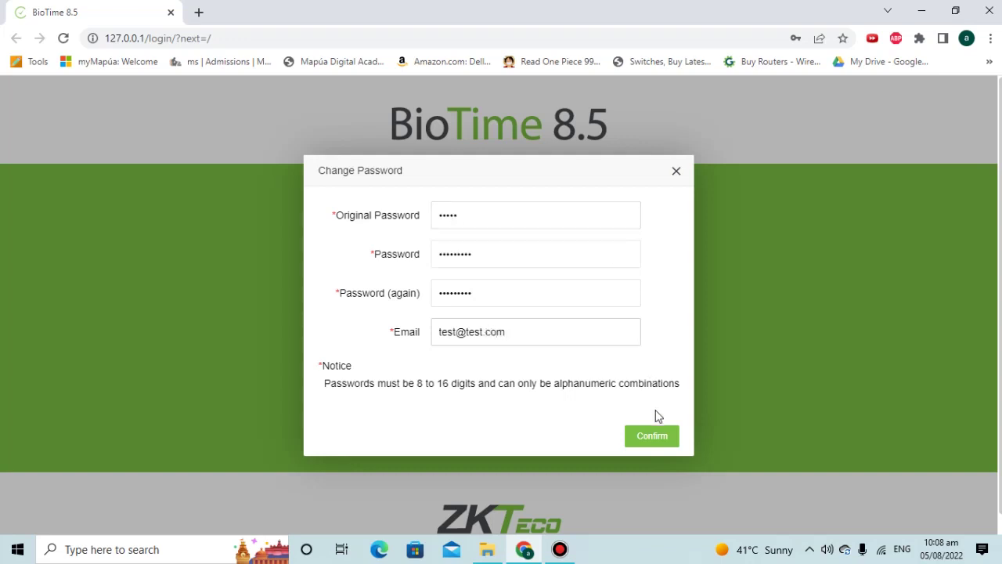
pyautogui.click(651, 436)
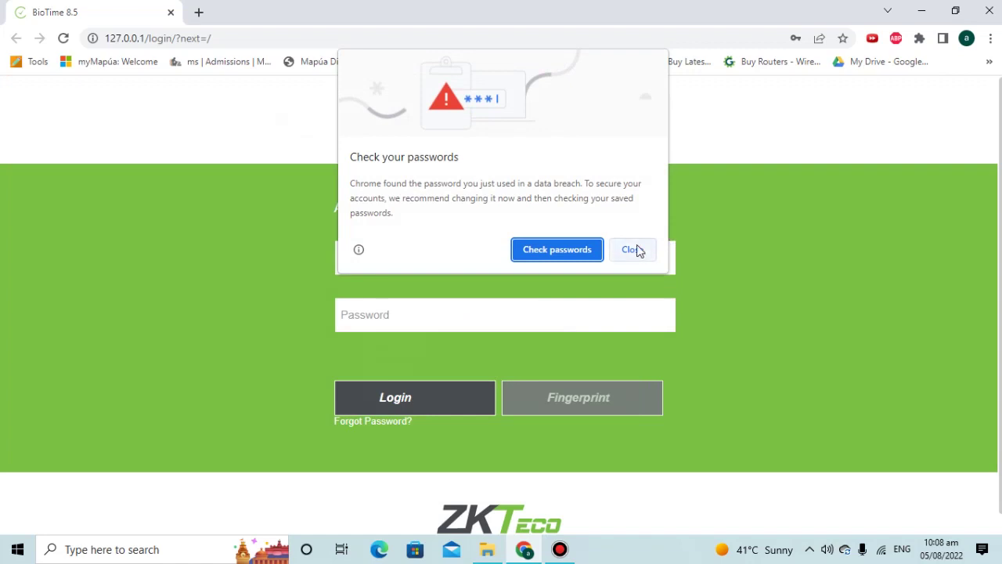
pyautogui.click(636, 249)
pyautogui.click(820, 246)
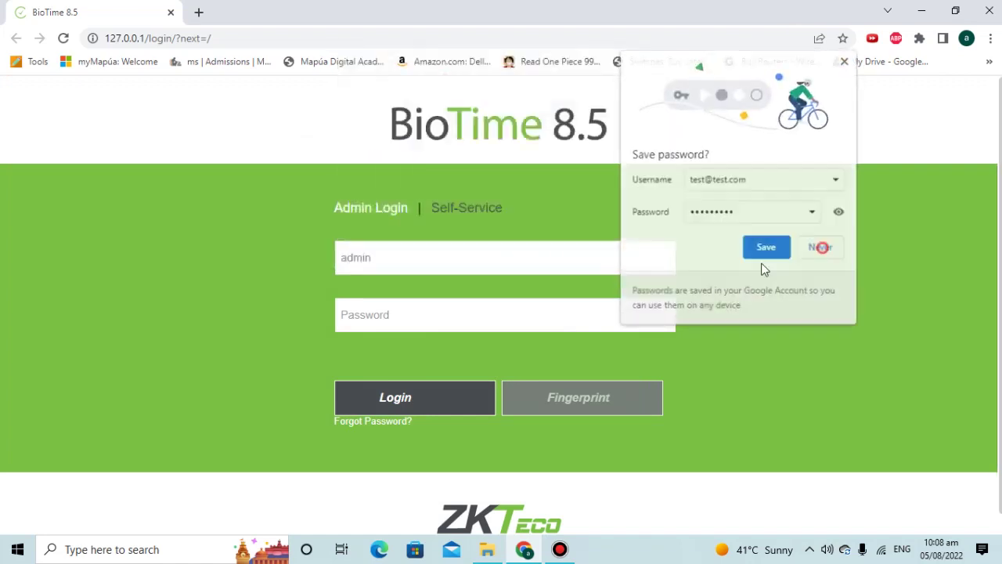
# - Log in with the new administrator password to reach the attendance dashboard
pyautogui.click(385, 309)
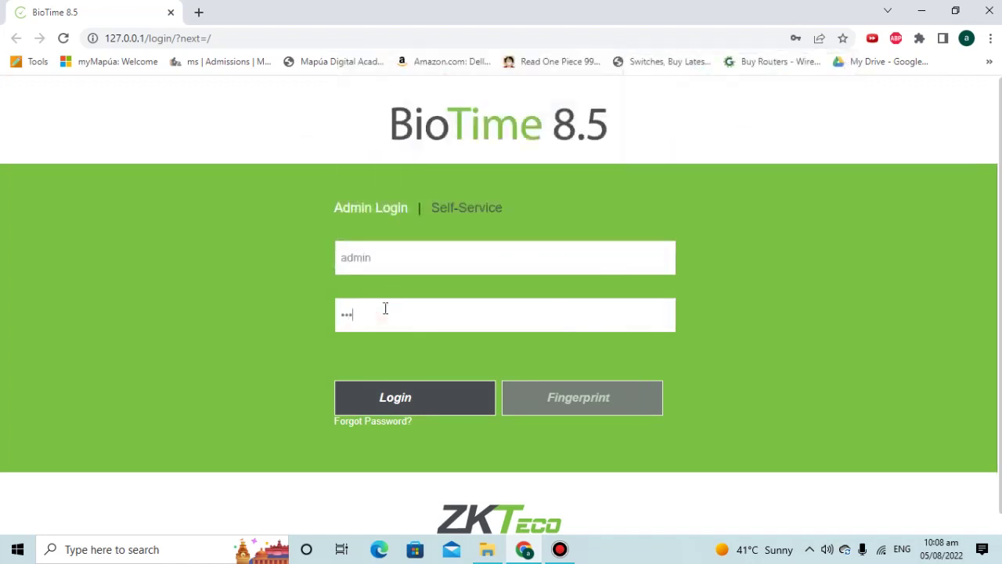
pyautogui.write('admin1')
pyautogui.press('Return')
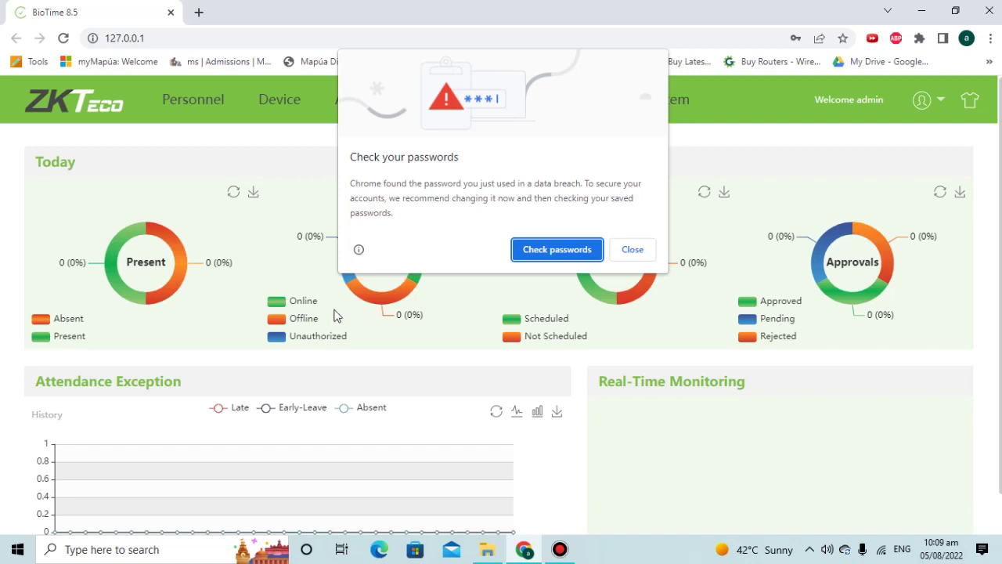
# - Dismiss Chrome's password breach warning and decline saving the password, then go to Personnel
pyautogui.click(645, 258)
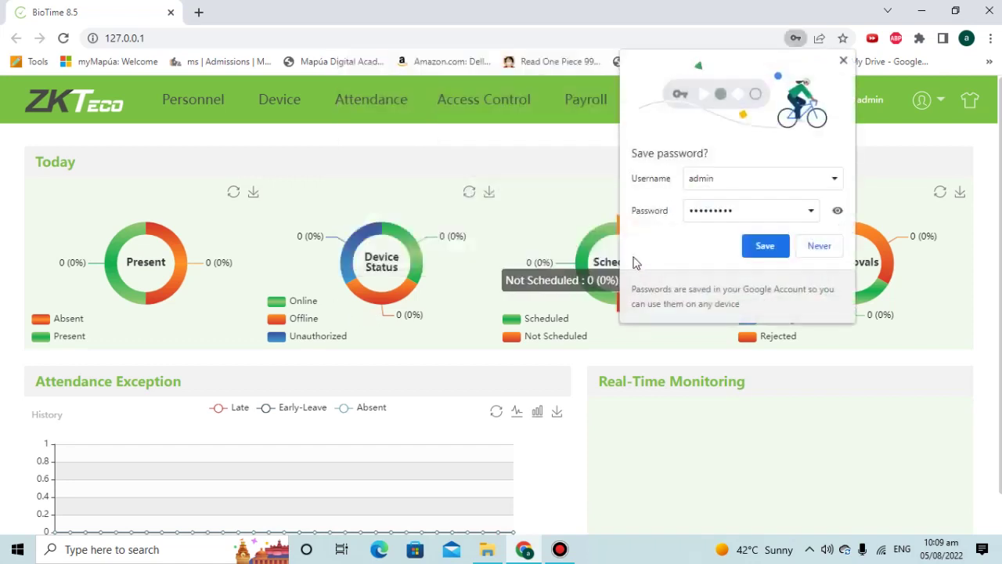
pyautogui.click(822, 247)
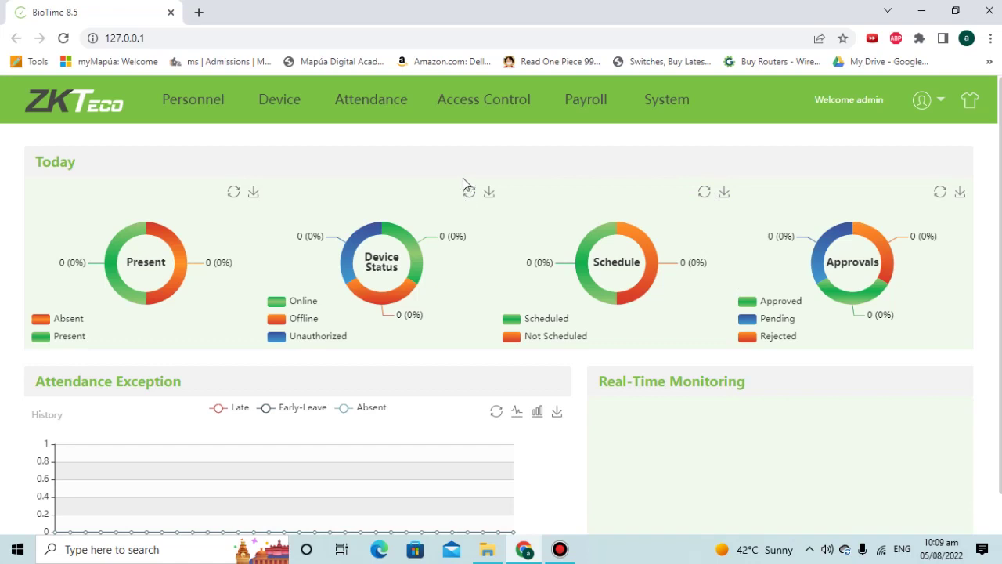
pyautogui.click(204, 108)
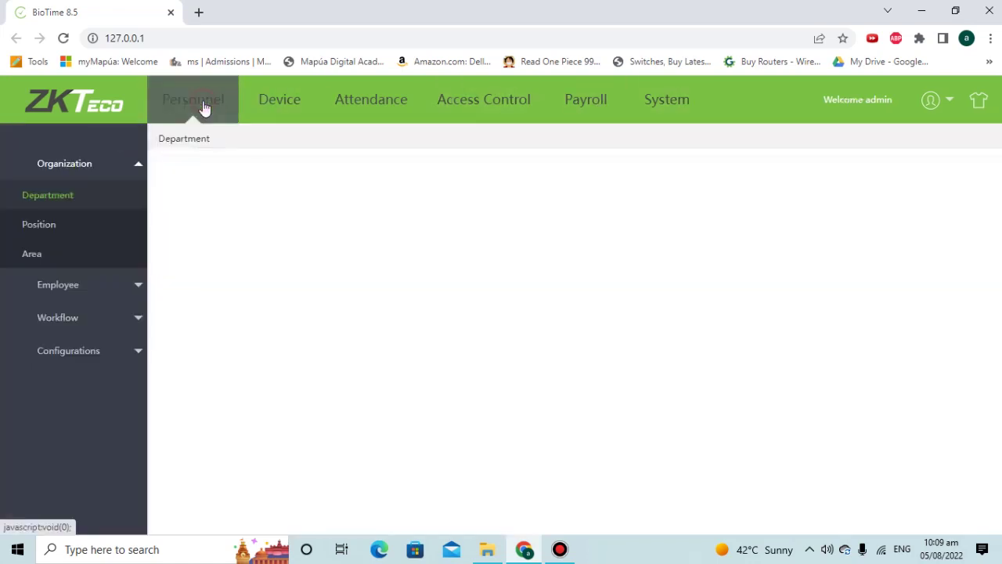
# - Browse Organization and the employee list, then show the Device list with 192.168.1.40 Not Authorized
pyautogui.click(72, 280)
pyautogui.click(101, 167)
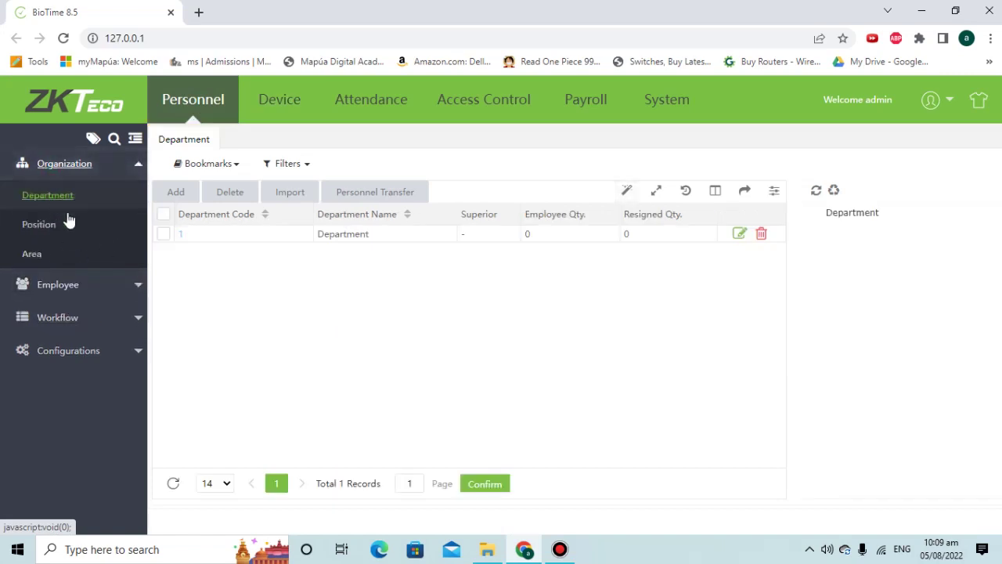
pyautogui.click(81, 284)
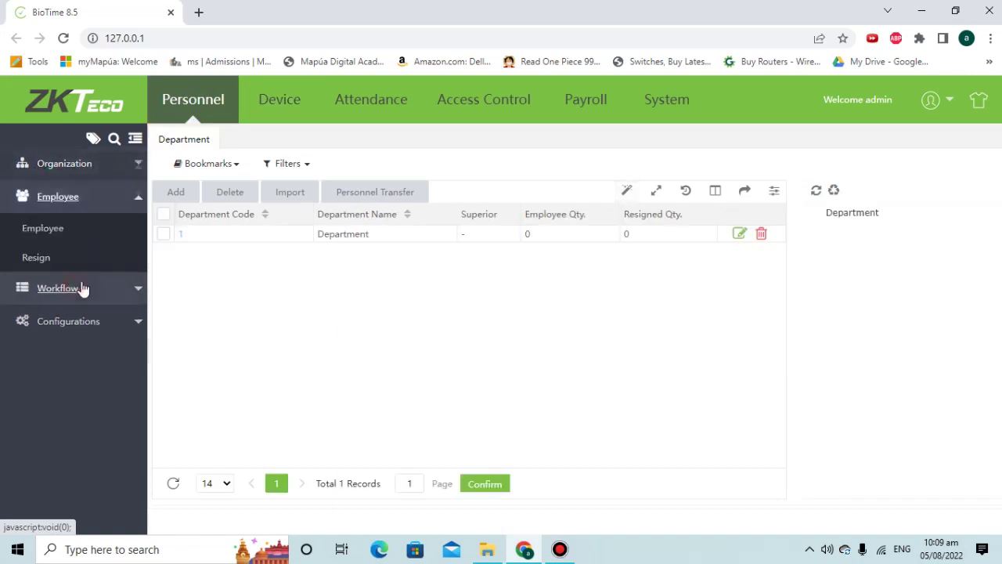
pyautogui.click(23, 231)
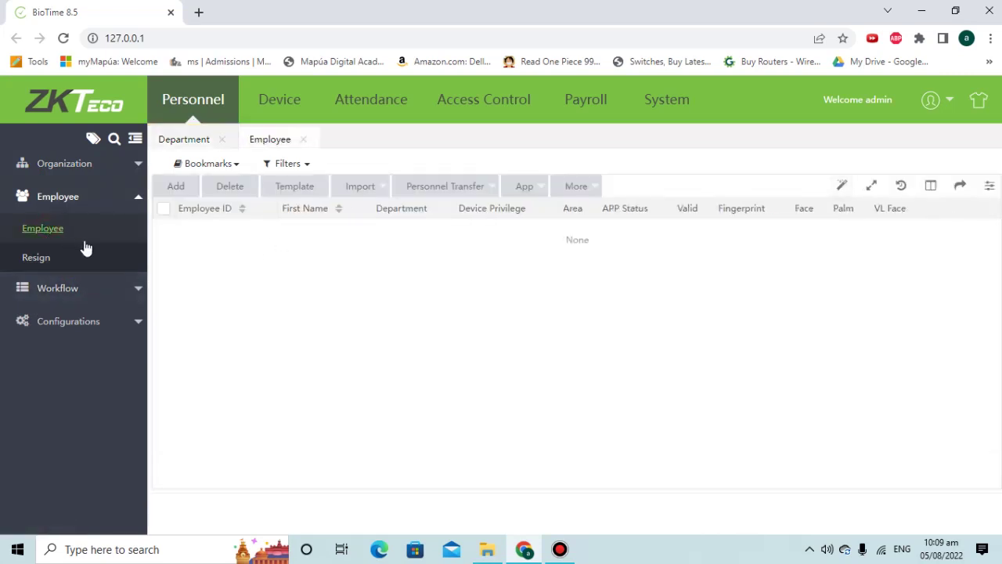
pyautogui.click(270, 114)
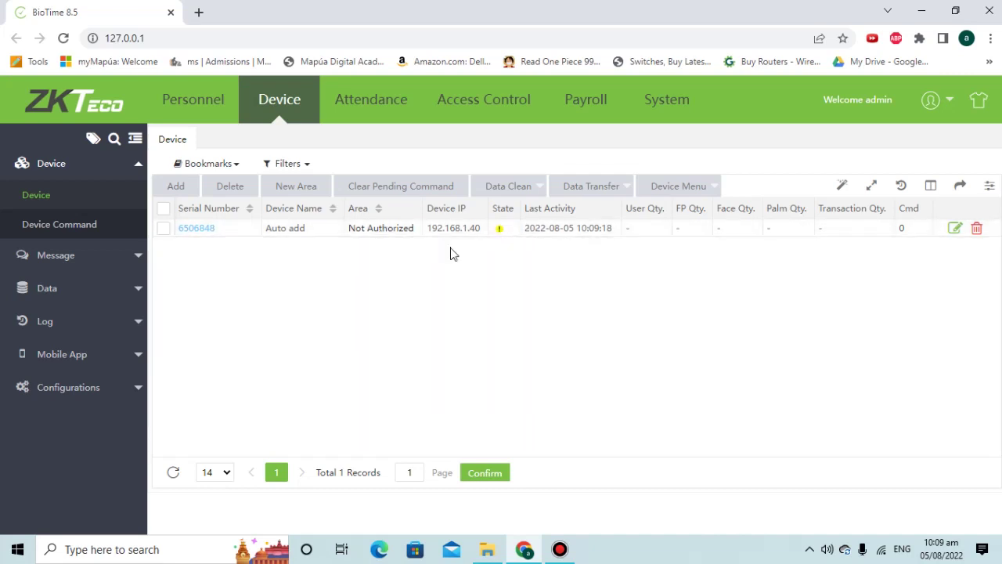
# - Look through the Attendance and Access Control modules, then return to the Device list
pyautogui.click(384, 112)
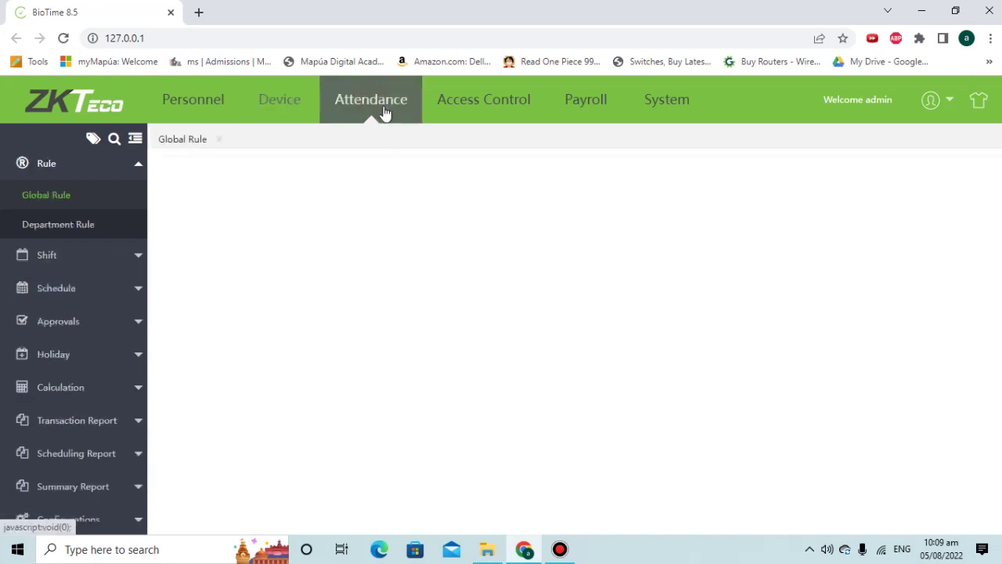
pyautogui.click(129, 261)
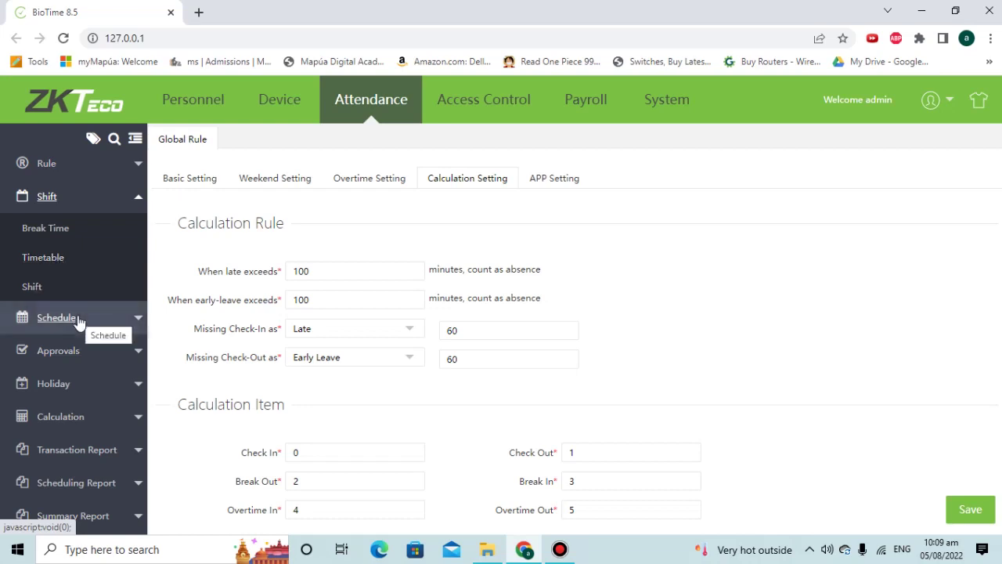
pyautogui.click(488, 111)
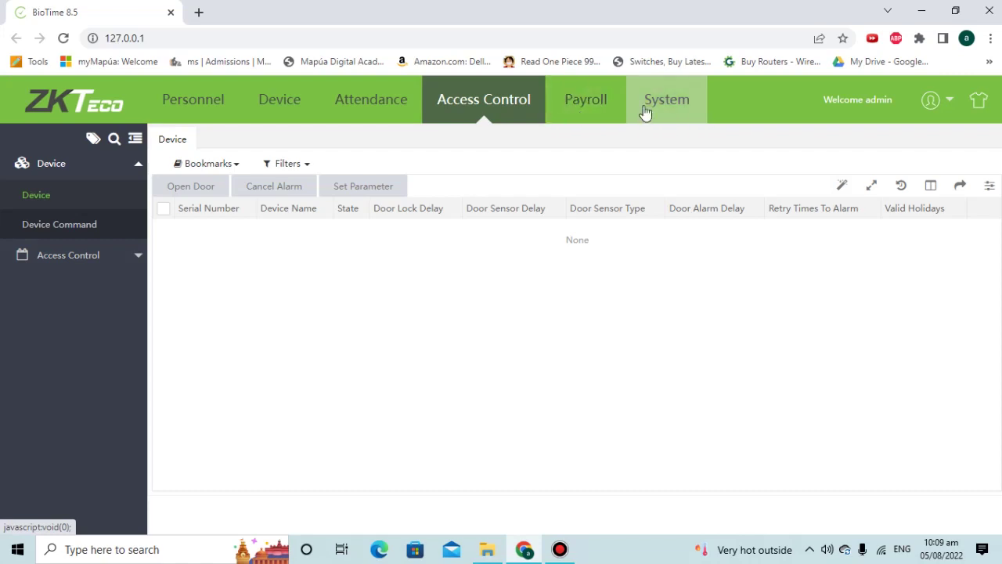
pyautogui.click(266, 122)
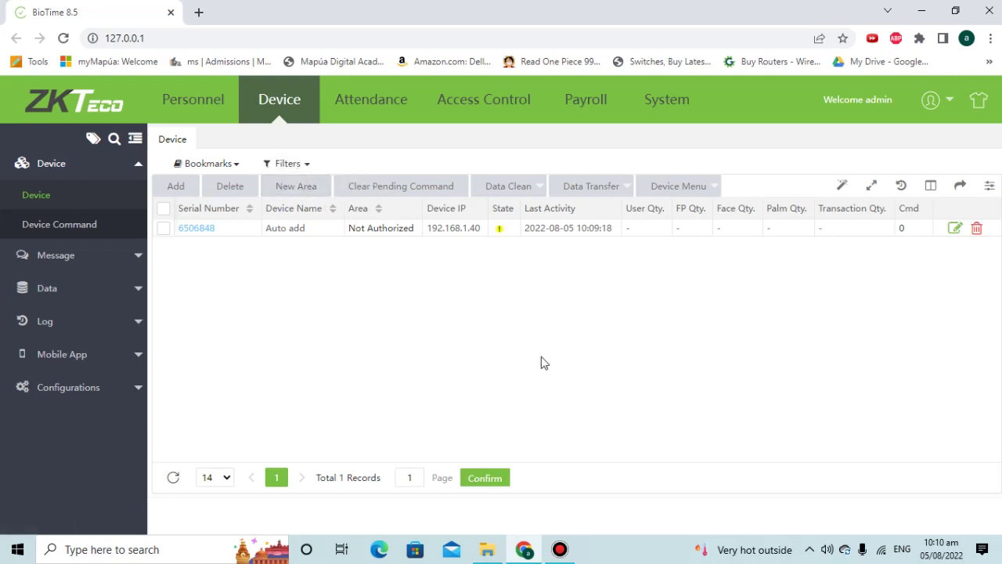
# - Launch Command Prompt from the Run box and run ipconfig
pyautogui.press('super+r')
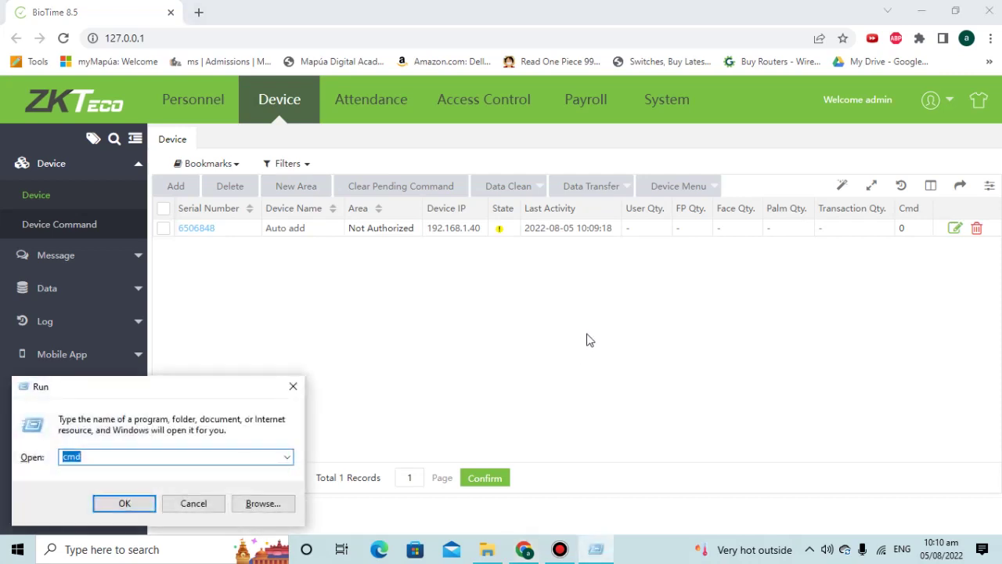
pyautogui.press('Return')
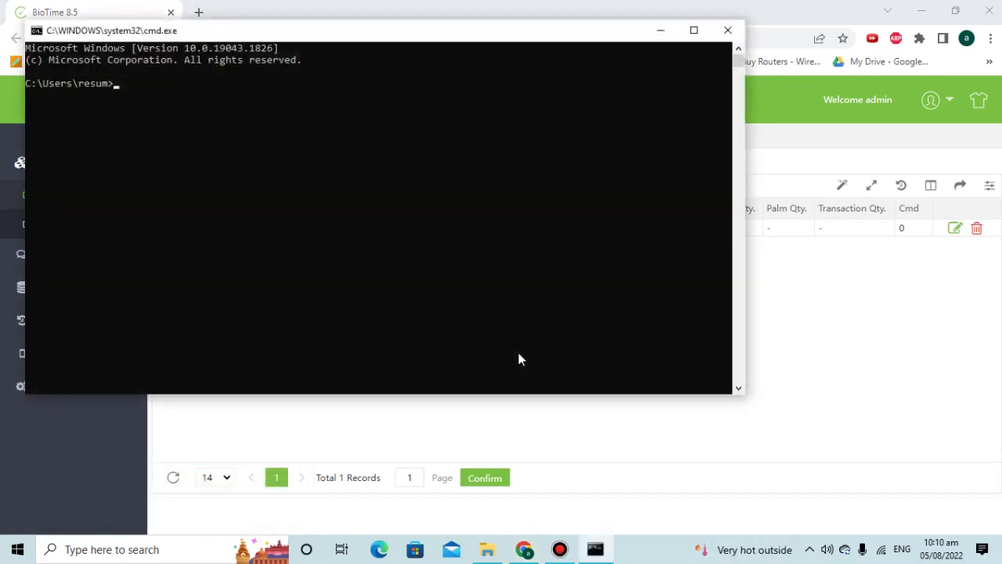
pyautogui.write('ipconfig')
pyautogui.press('Return')
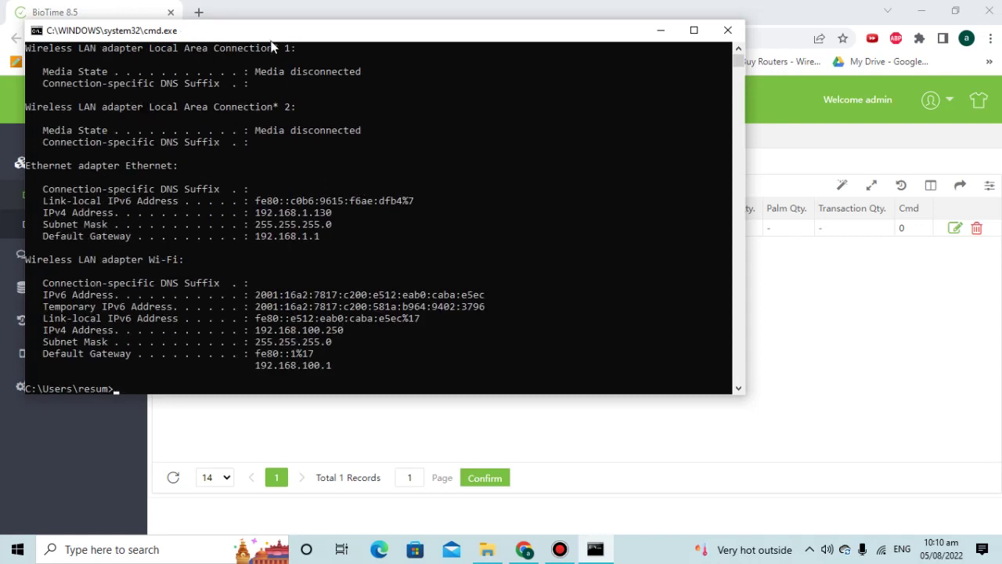
# - Select the Ethernet IPv4 address 192.168.1.130 in the output, moving the window aside
pyautogui.moveTo(274, 31); pyautogui.dragTo(452, 145)
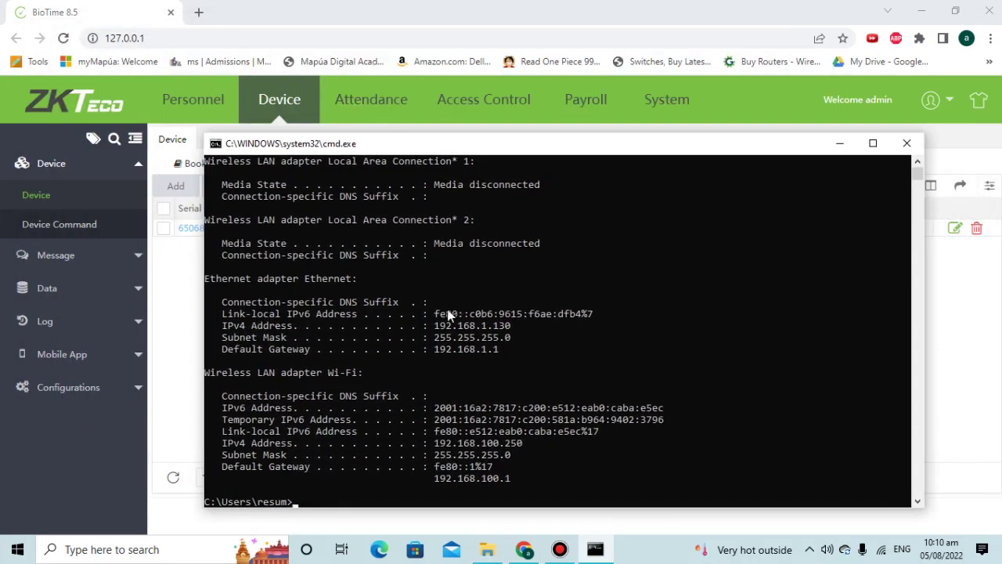
pyautogui.scroll(-1, 450, 325)
pyautogui.scroll(2, 453, 337)
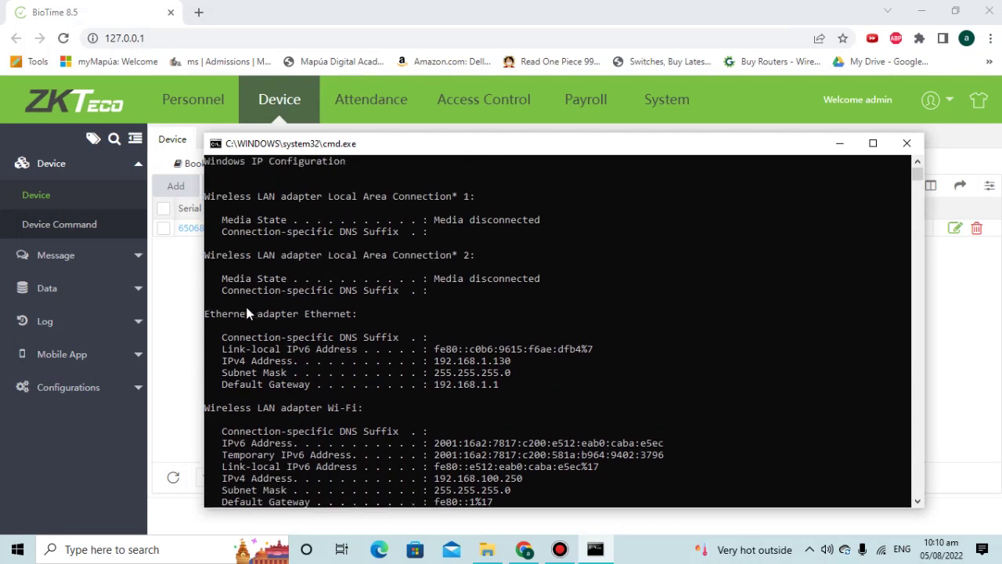
pyautogui.moveTo(430, 361); pyautogui.dragTo(522, 368)
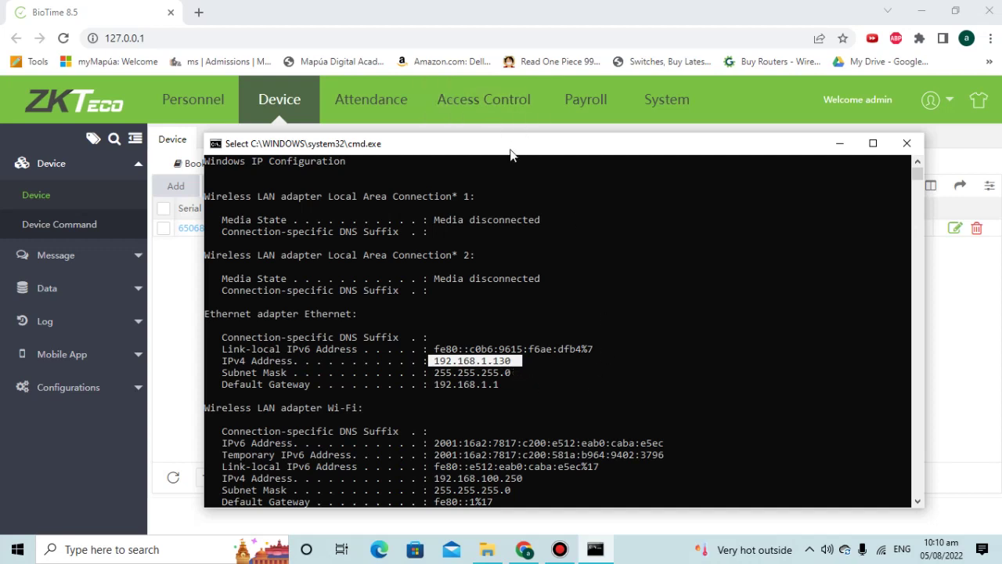
pyautogui.moveTo(509, 148); pyautogui.dragTo(523, 297)
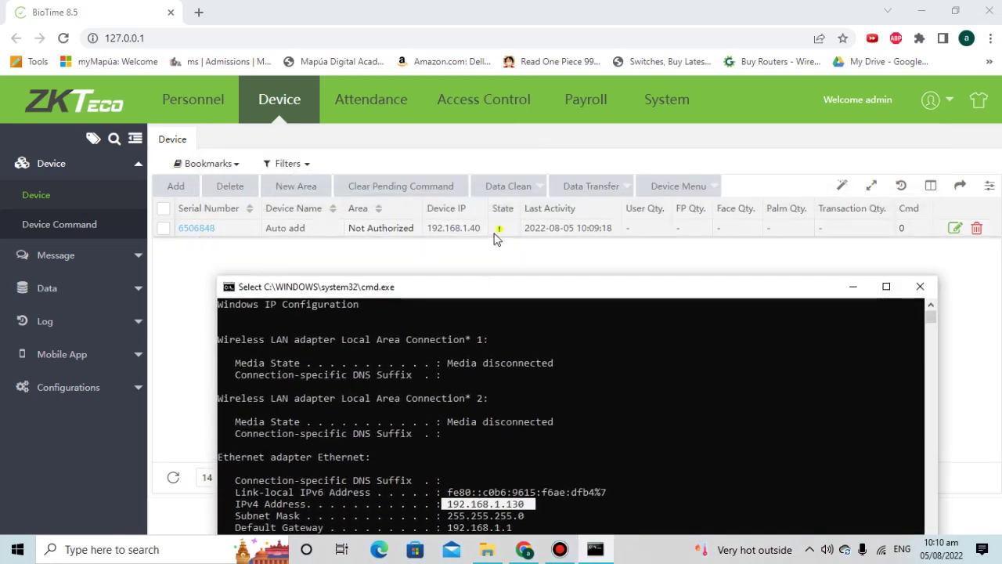
pyautogui.moveTo(521, 284); pyautogui.dragTo(497, 151)
# - Load the BioTime console at 127.0.0.1:80 after trying 192.168.1.254, then show the Device list
pyautogui.click(206, 39)
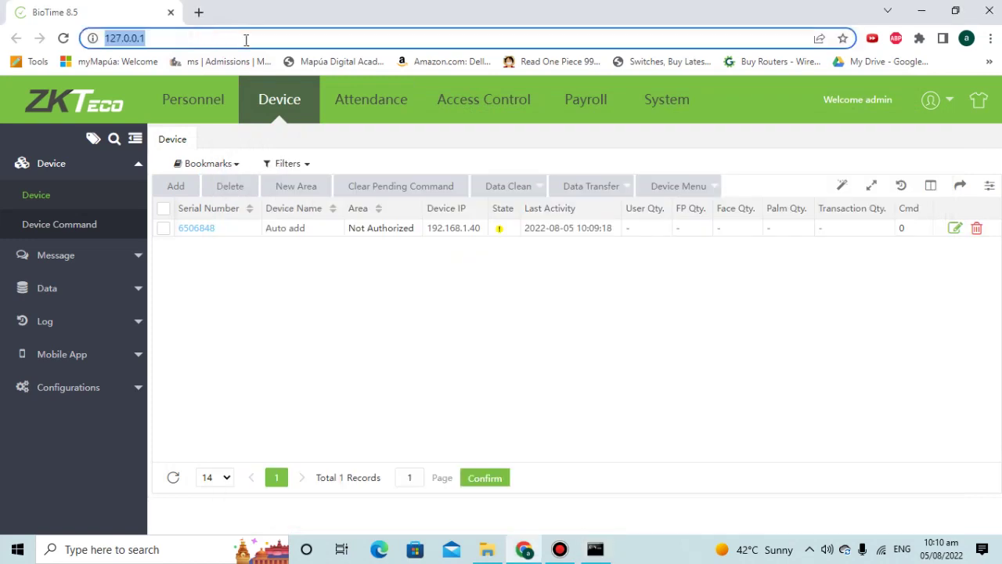
pyautogui.write('192.168.1.254')
pyautogui.press('Return')
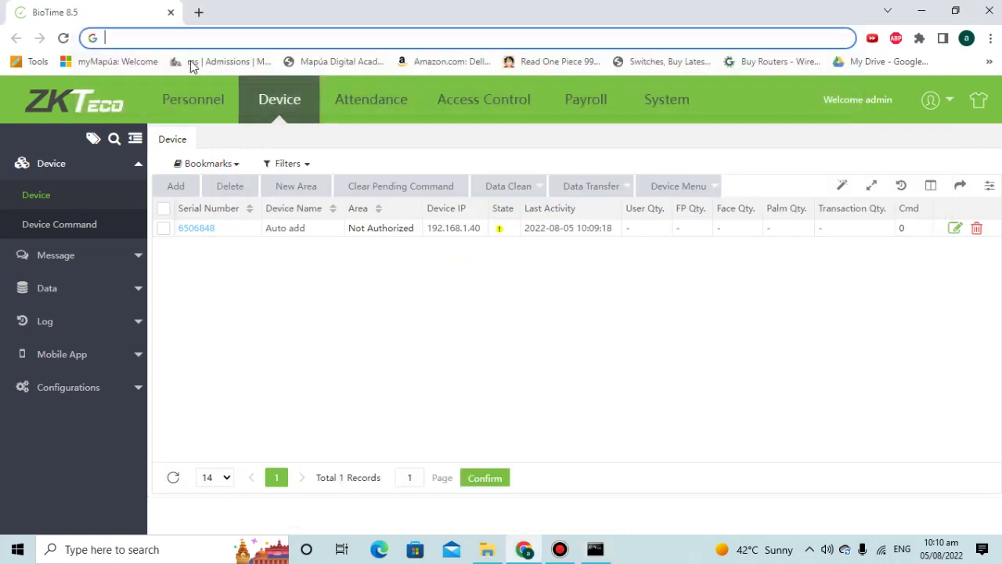
pyautogui.write('127.0.0.')
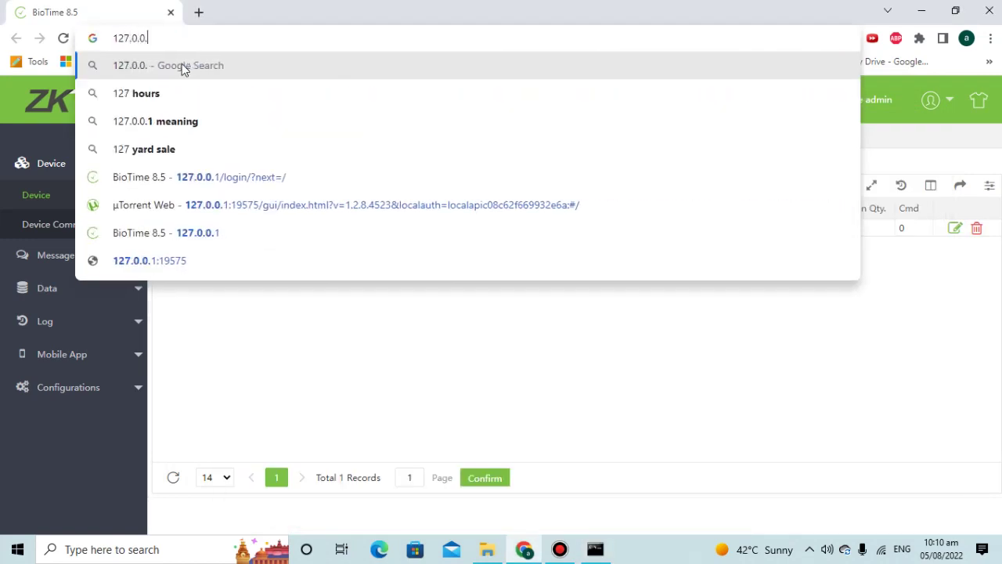
pyautogui.write('1:80')
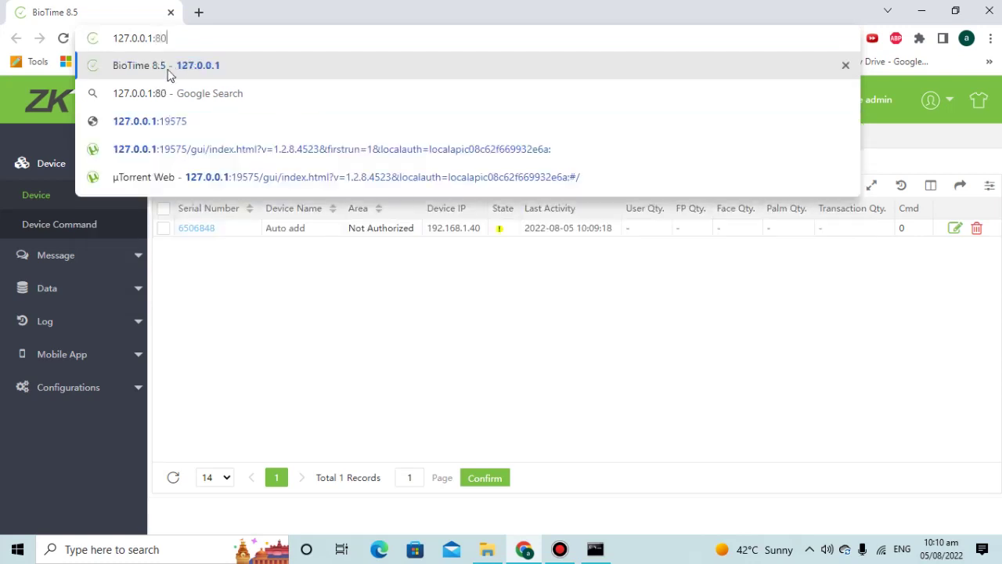
pyautogui.press('Return')
pyautogui.click(163, 38)
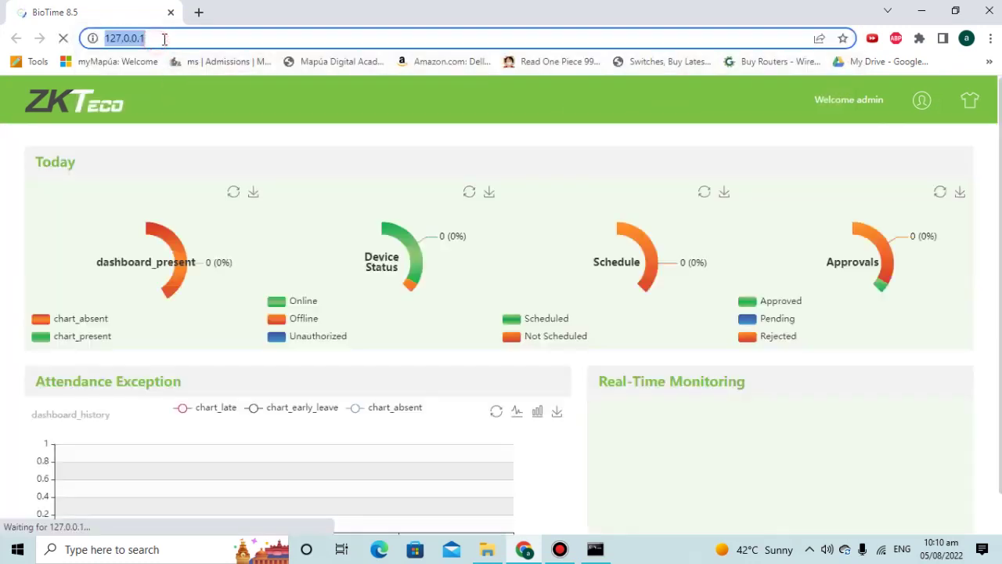
pyautogui.click(168, 38)
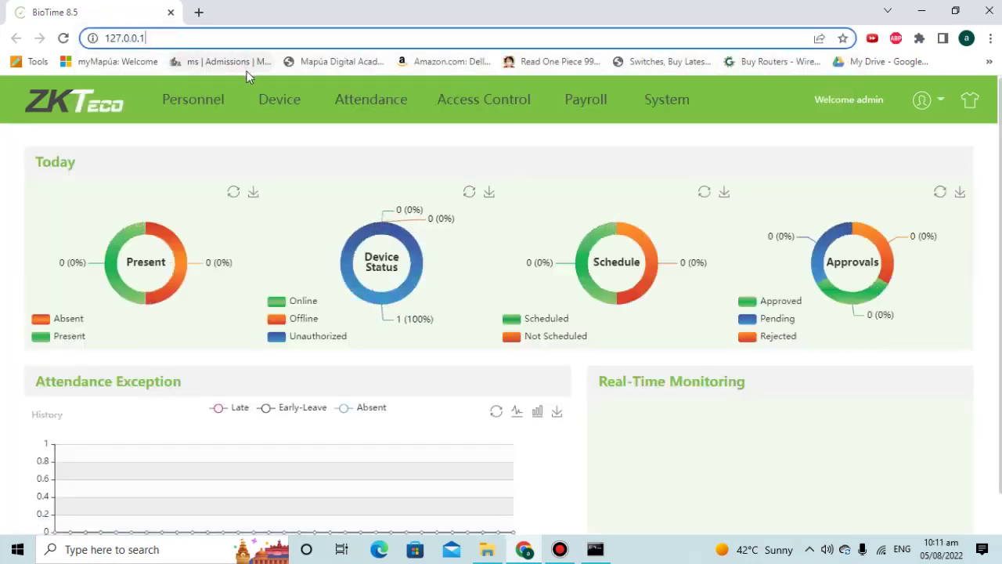
pyautogui.write(':80')
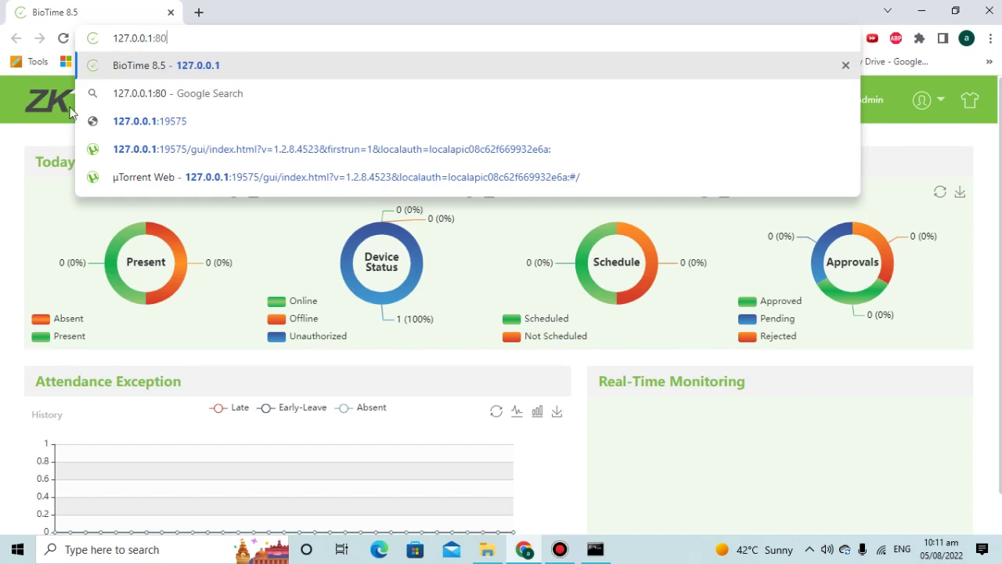
pyautogui.click(9, 146)
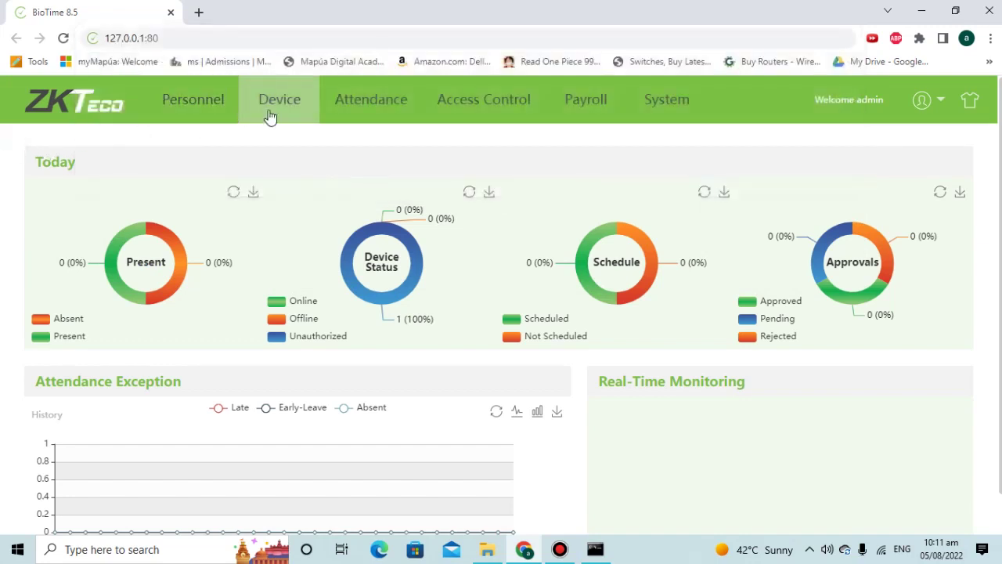
pyautogui.click(267, 112)
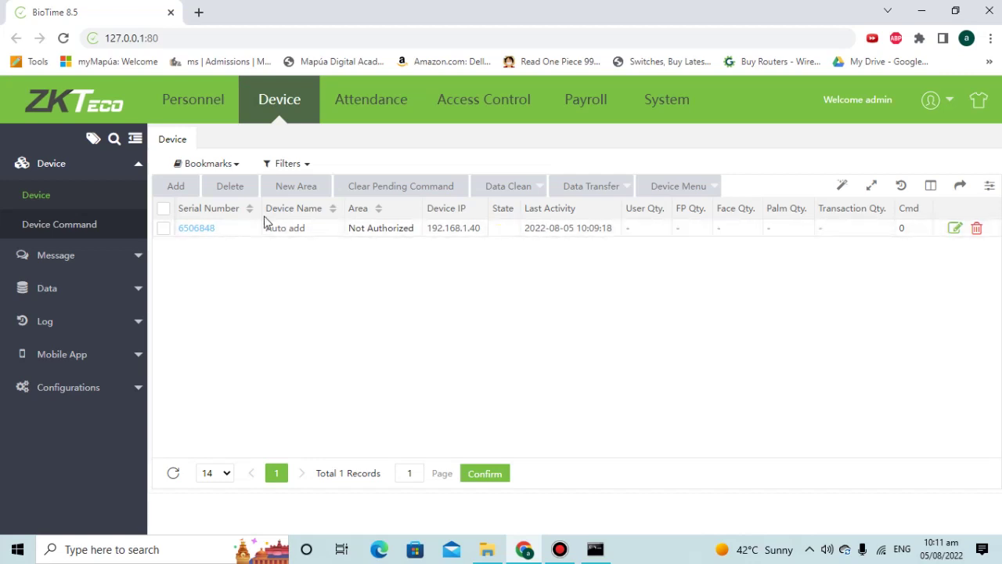
# - Check which areas the device can join in its Edit dialog, then cancel
pyautogui.click(956, 229)
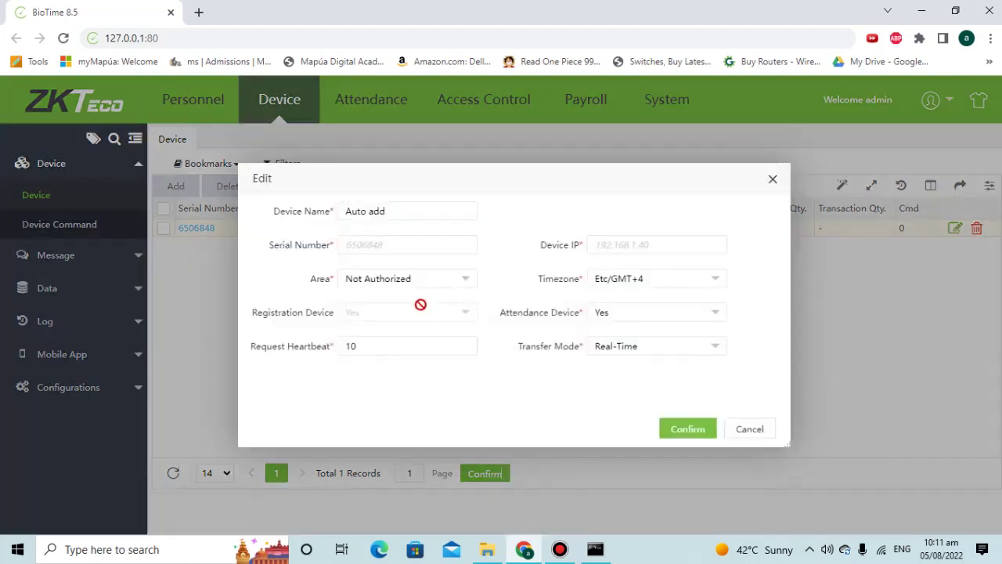
pyautogui.click(408, 285)
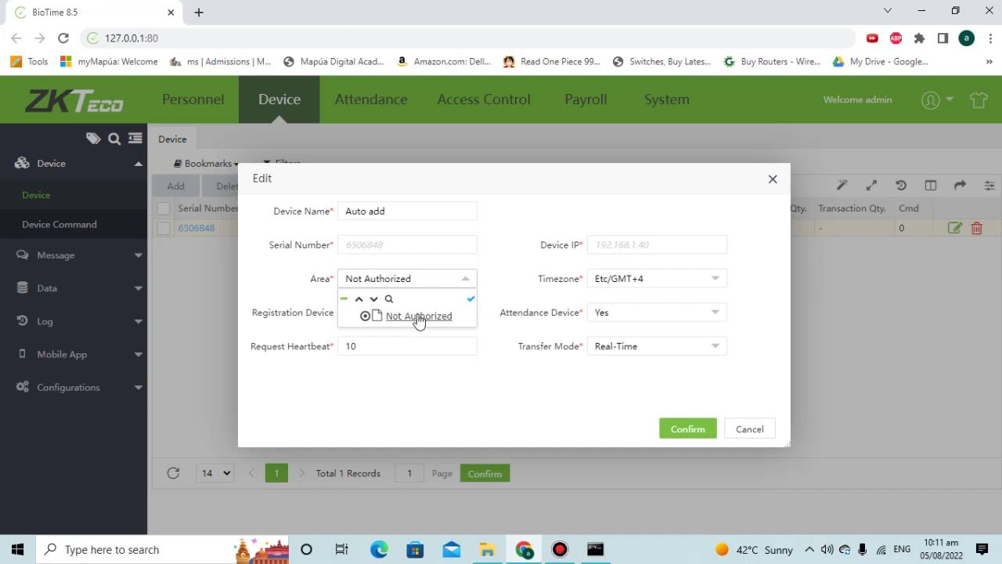
pyautogui.click(751, 429)
# - Add a new area, code 2, named AUTHORIZED AREA and confirm it
pyautogui.click(291, 188)
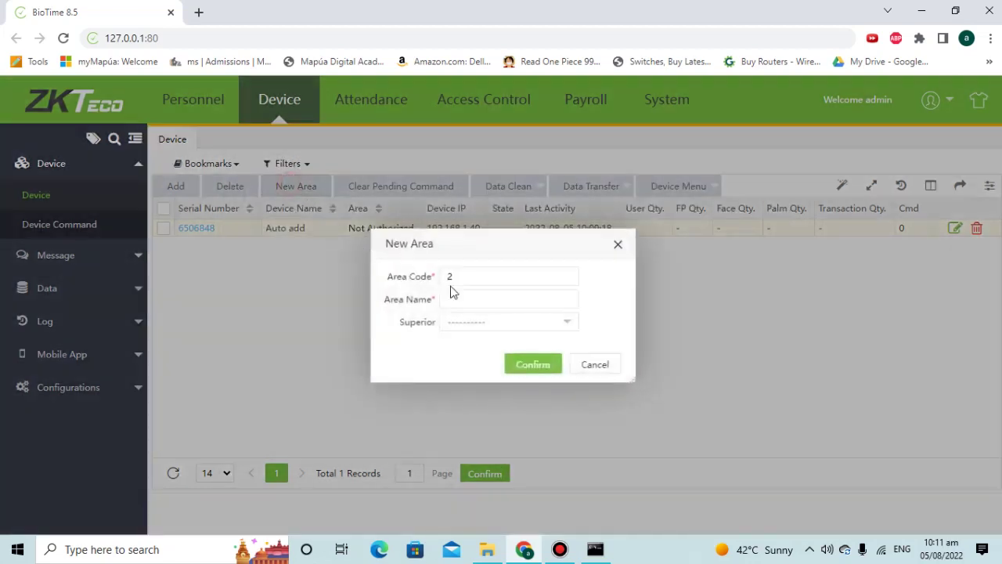
pyautogui.click(477, 305)
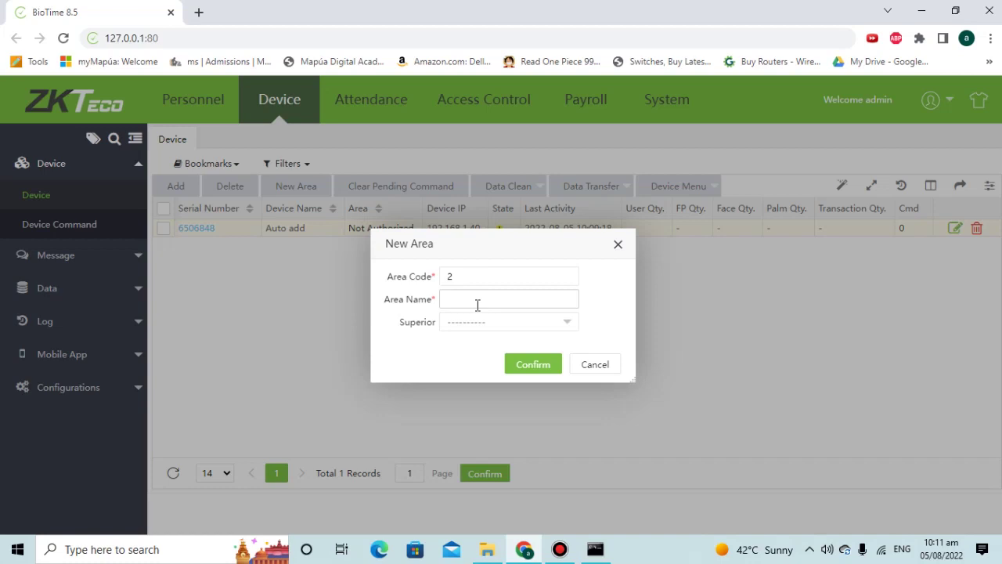
pyautogui.write('UTHORIZED AREA')
pyautogui.click(546, 367)
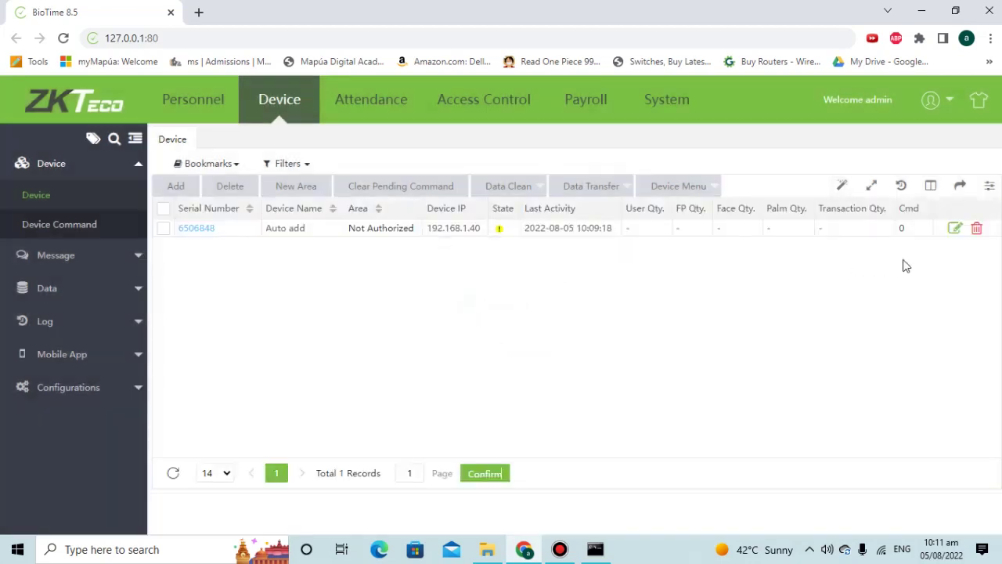
# - Rename the device from Auto add to Attendace and assign it to AUTHORIZED AREA
pyautogui.click(954, 229)
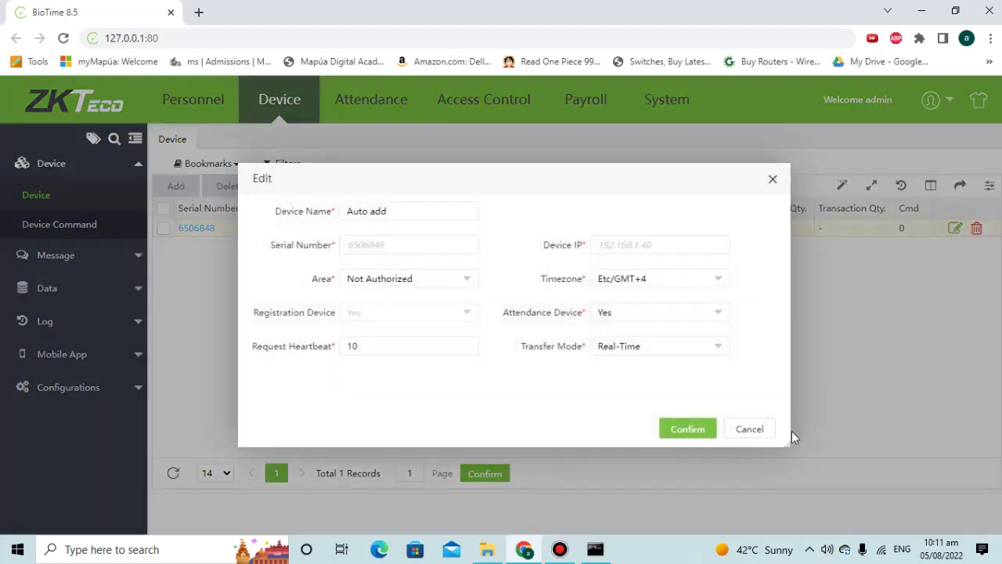
pyautogui.click(756, 429)
pyautogui.click(210, 233)
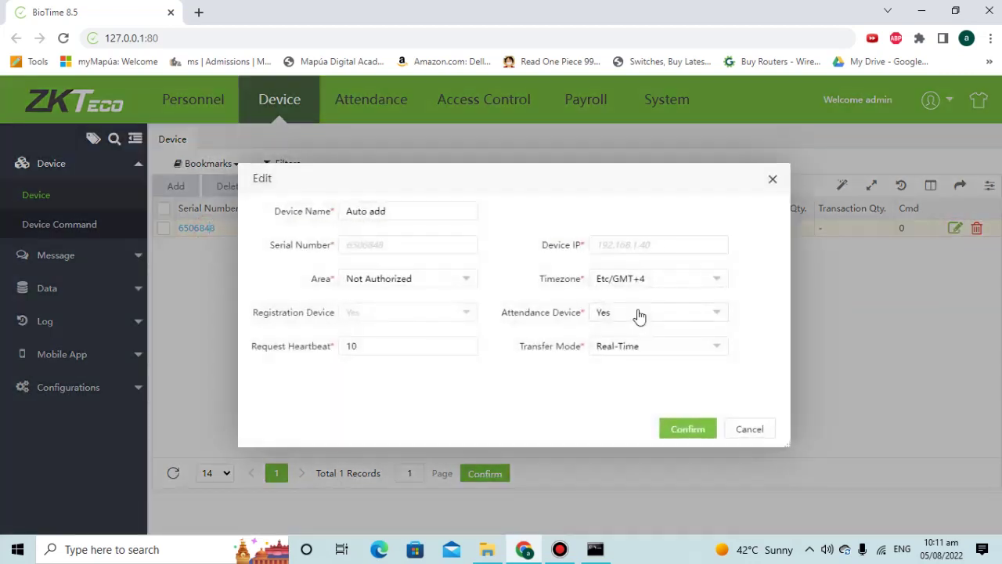
pyautogui.moveTo(400, 212); pyautogui.dragTo(169, 198)
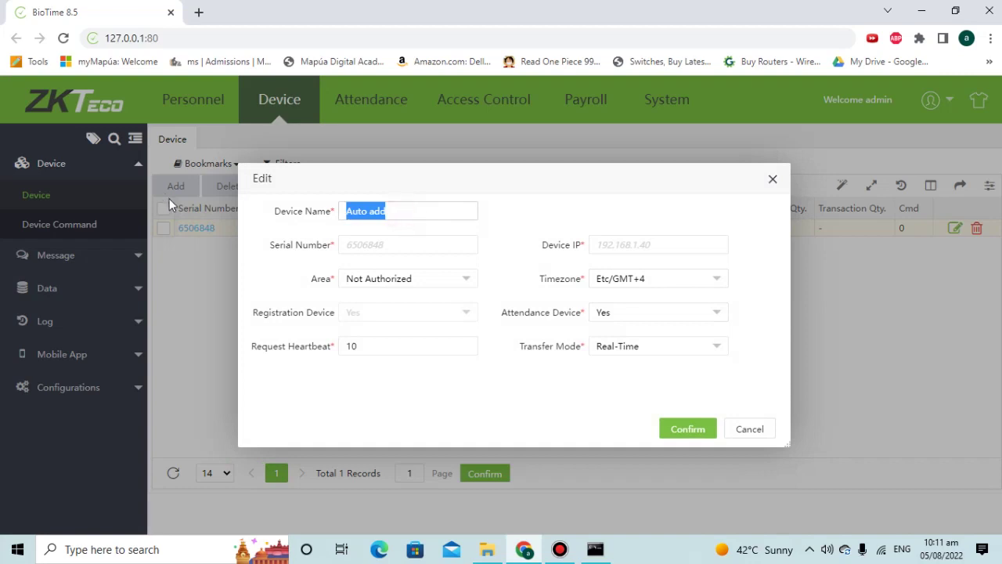
pyautogui.write('Attendace')
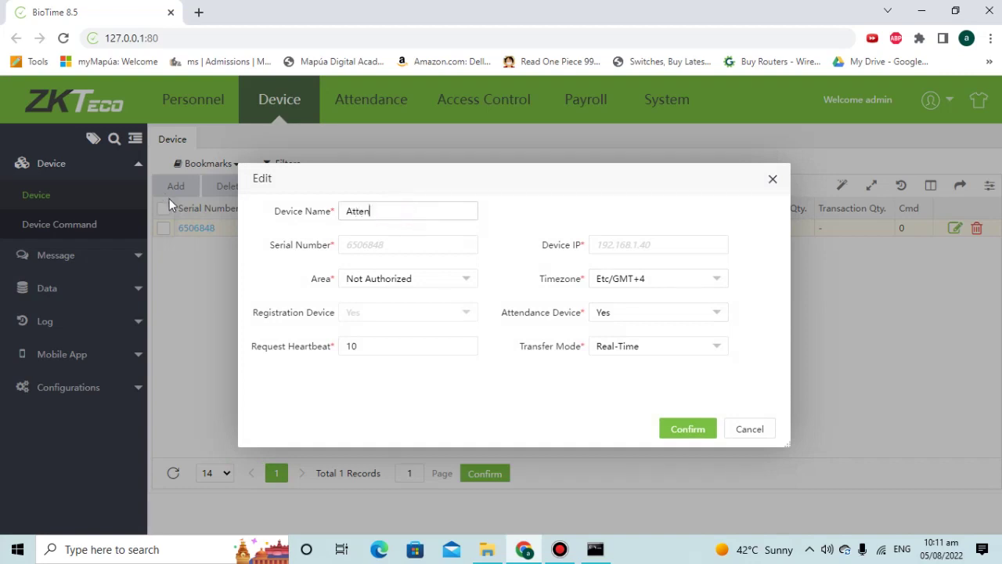
pyautogui.click(409, 282)
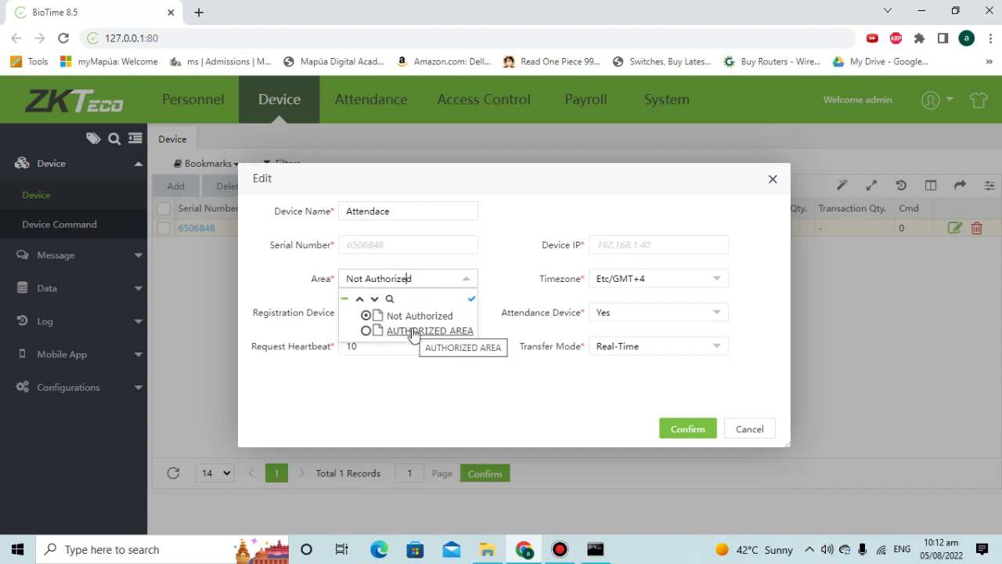
pyautogui.click(412, 331)
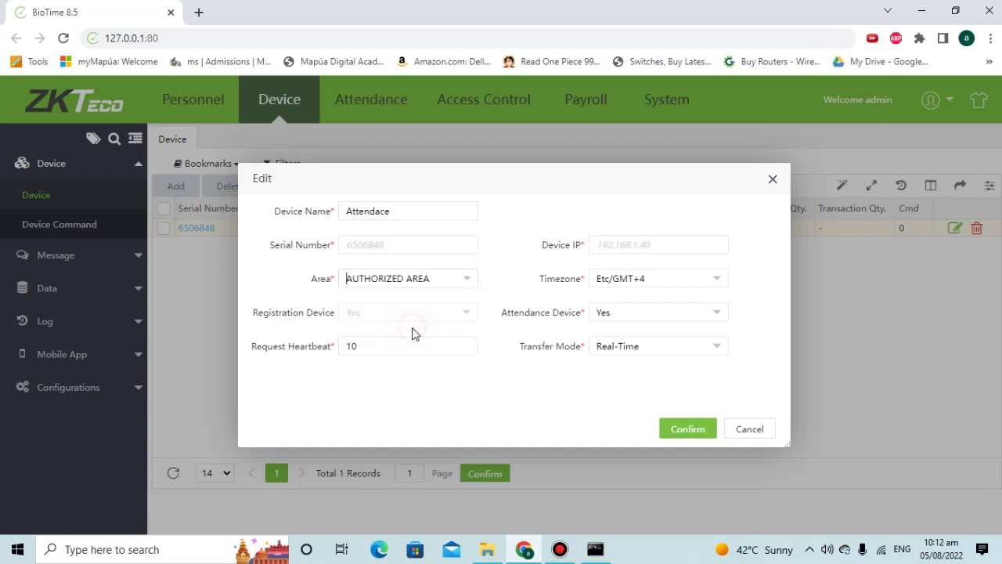
# - Set timezone Etc/GMT+3, keep Attendance Device Yes and Real-Time transfer, and save
pyautogui.click(657, 283)
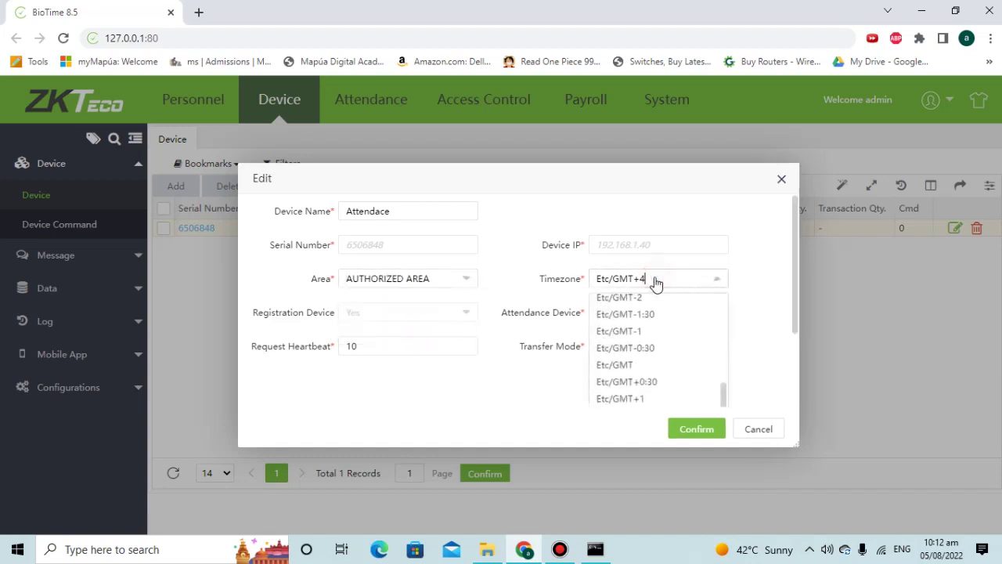
pyautogui.scroll(-1, 678, 372)
pyautogui.scroll(-1, 679, 373)
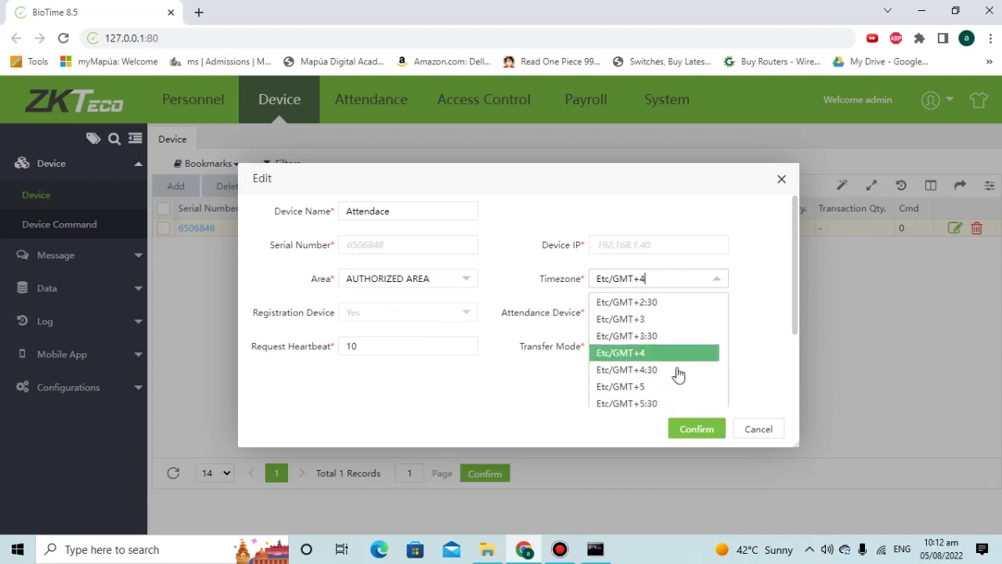
pyautogui.click(638, 320)
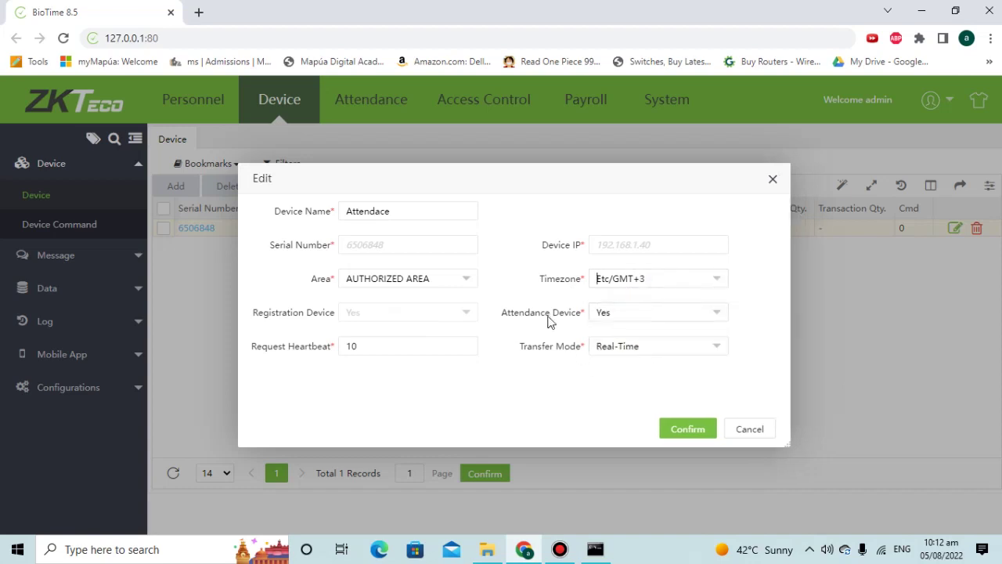
pyautogui.click(631, 315)
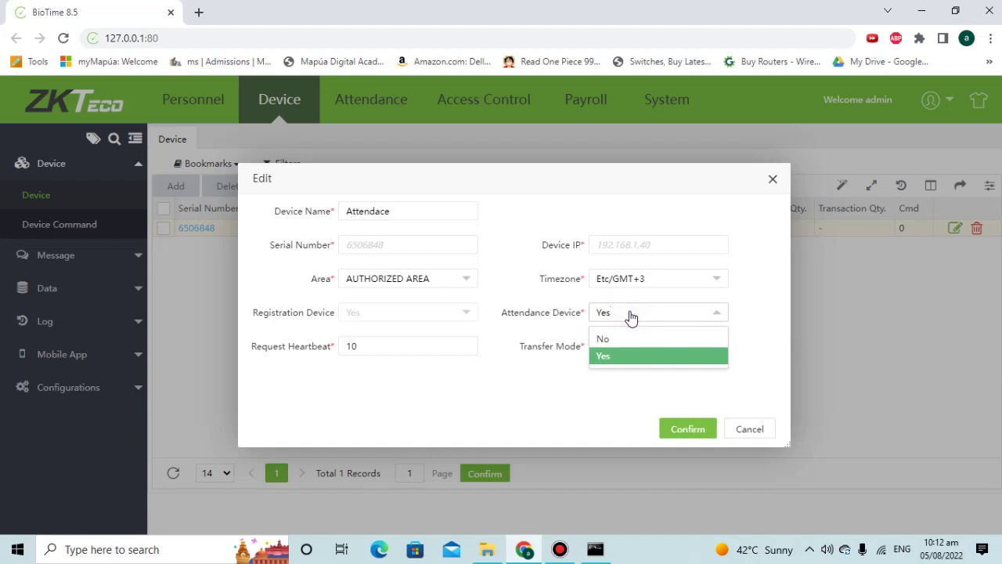
pyautogui.click(631, 316)
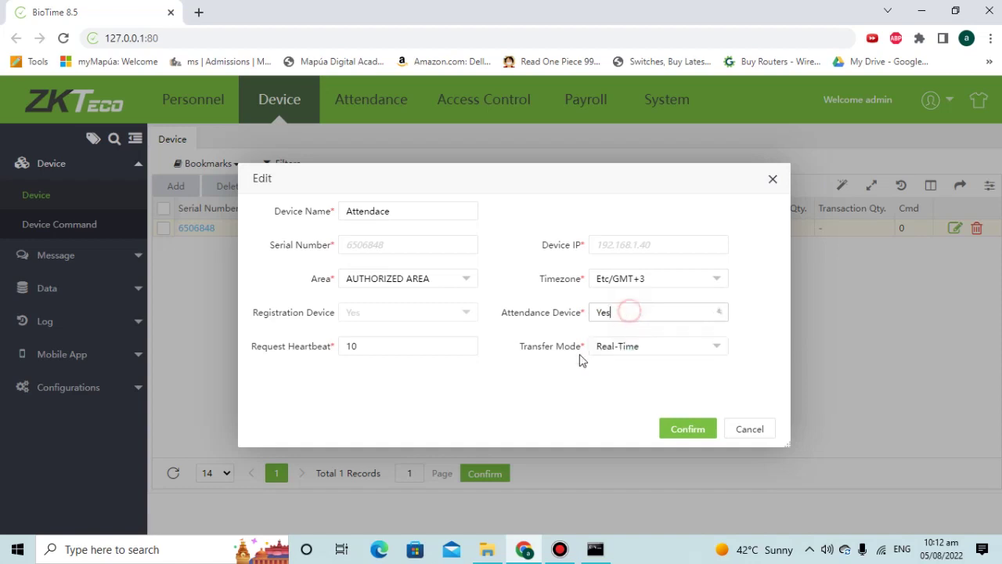
pyautogui.click(627, 354)
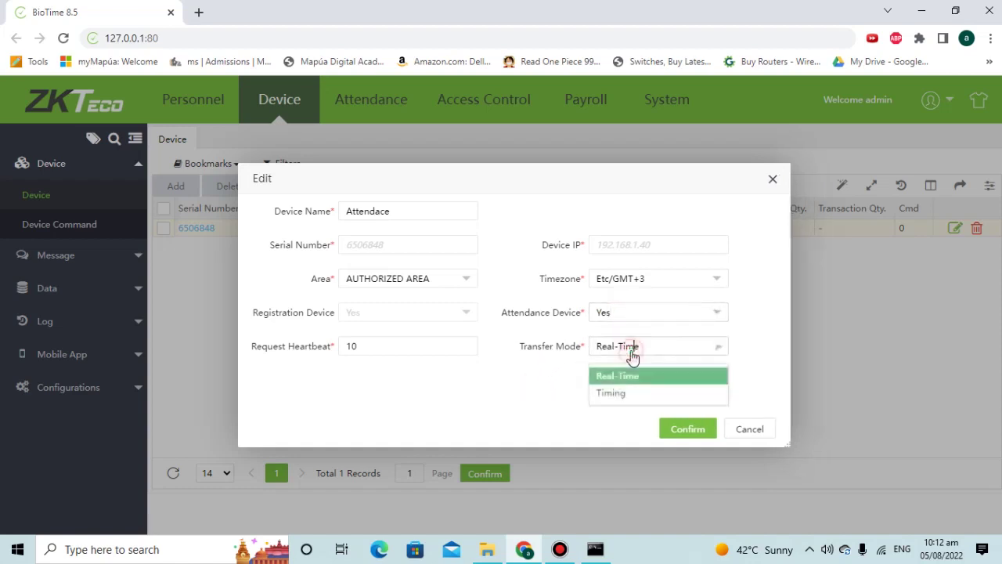
pyautogui.click(530, 383)
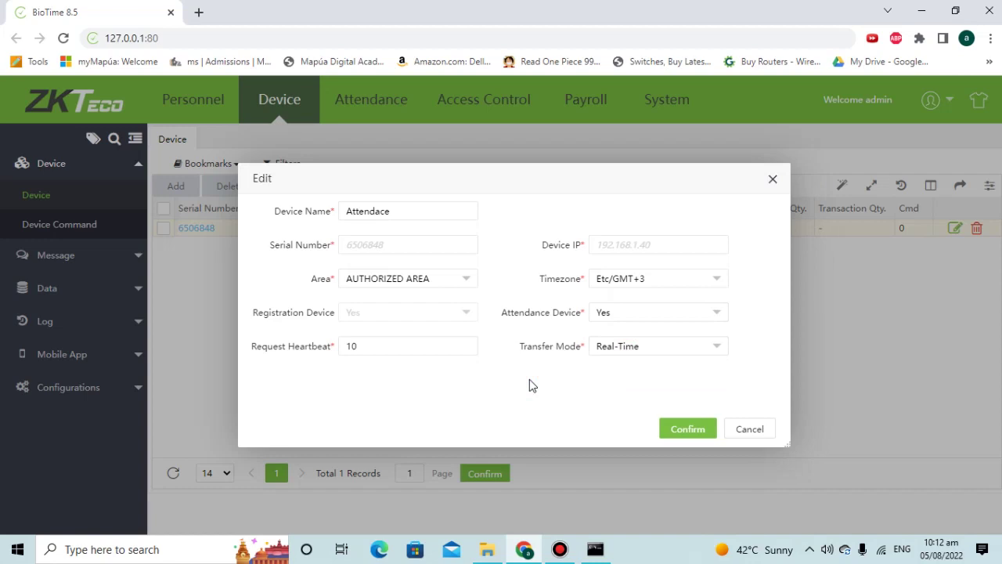
pyautogui.click(679, 434)
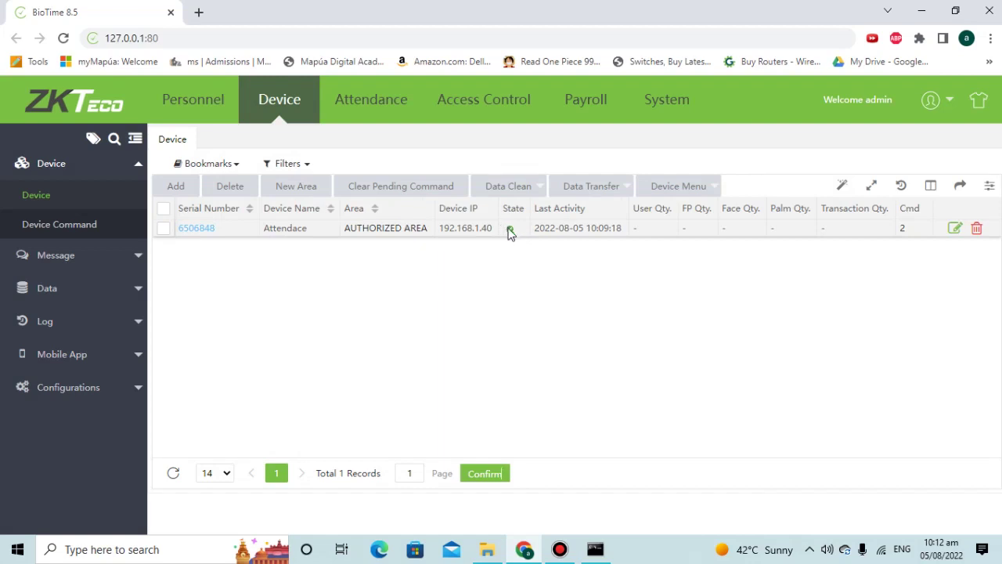
# - Delete the Attendace device from the Device list and confirm the deletion
pyautogui.click(977, 228)
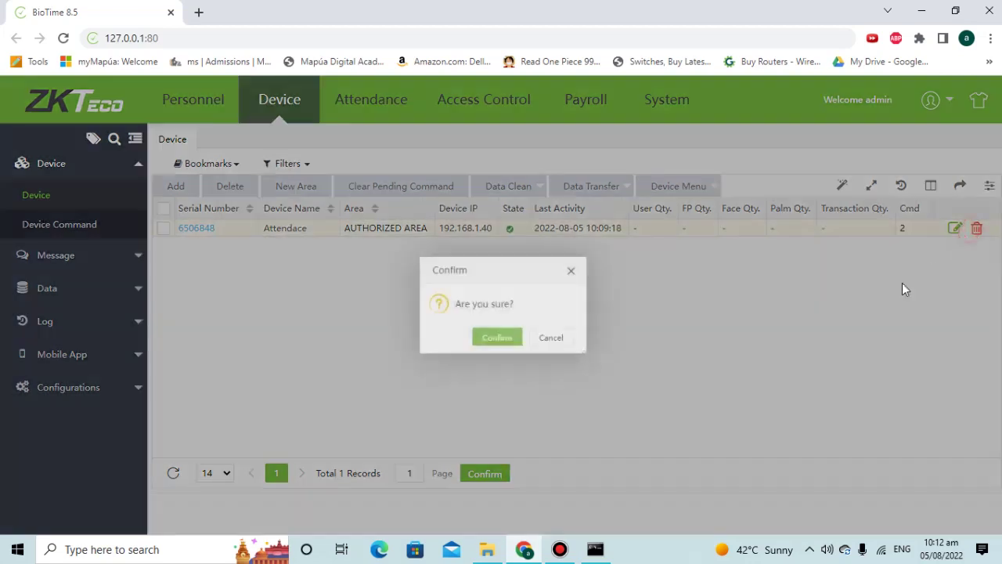
pyautogui.click(470, 344)
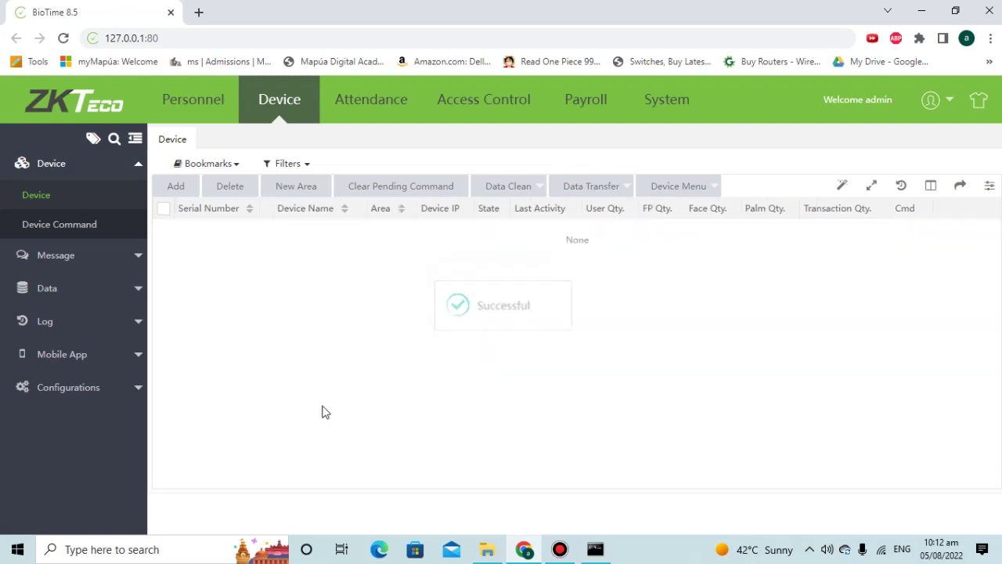
pyautogui.click(209, 112)
pyautogui.click(269, 107)
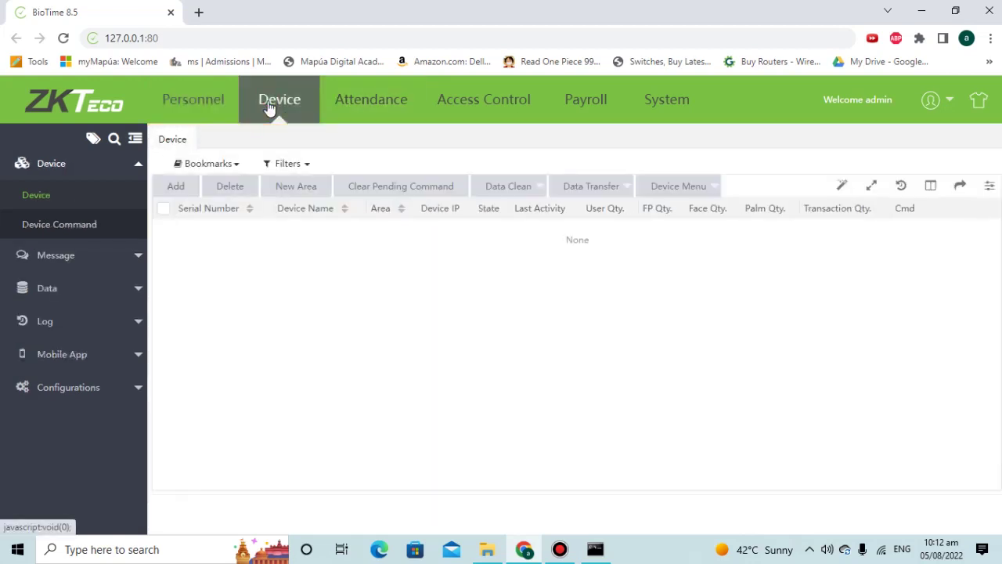
# - Reload BioTime and revisit the Device list until the re-registered Auto add device appears
pyautogui.click(195, 39)
pyautogui.press('Return')
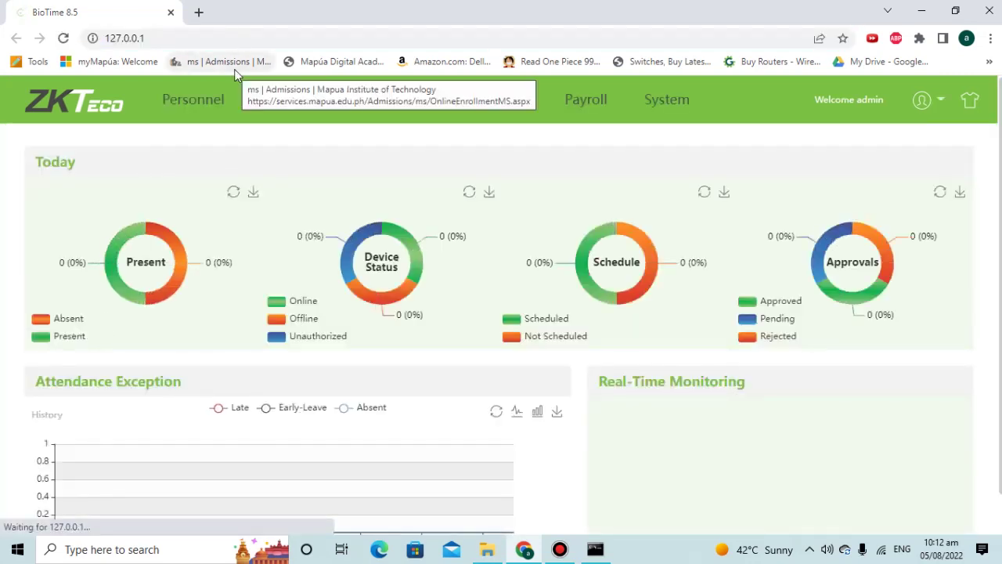
pyautogui.click(264, 101)
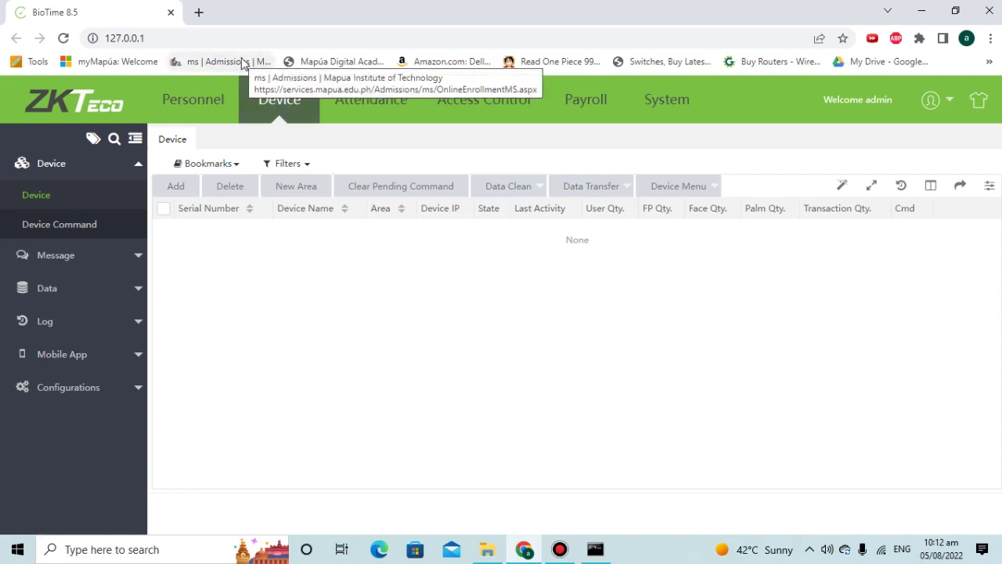
pyautogui.click(195, 99)
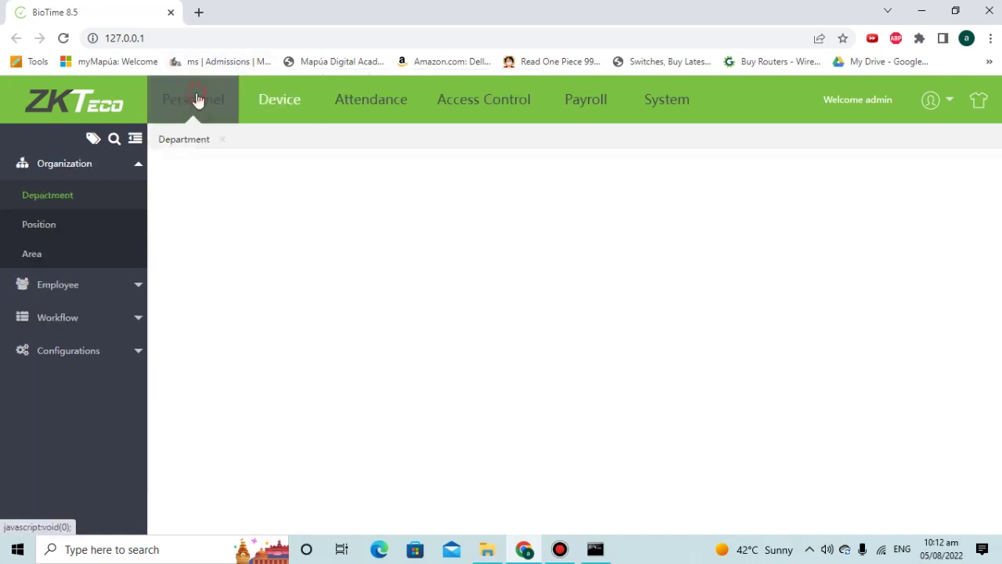
pyautogui.click(286, 111)
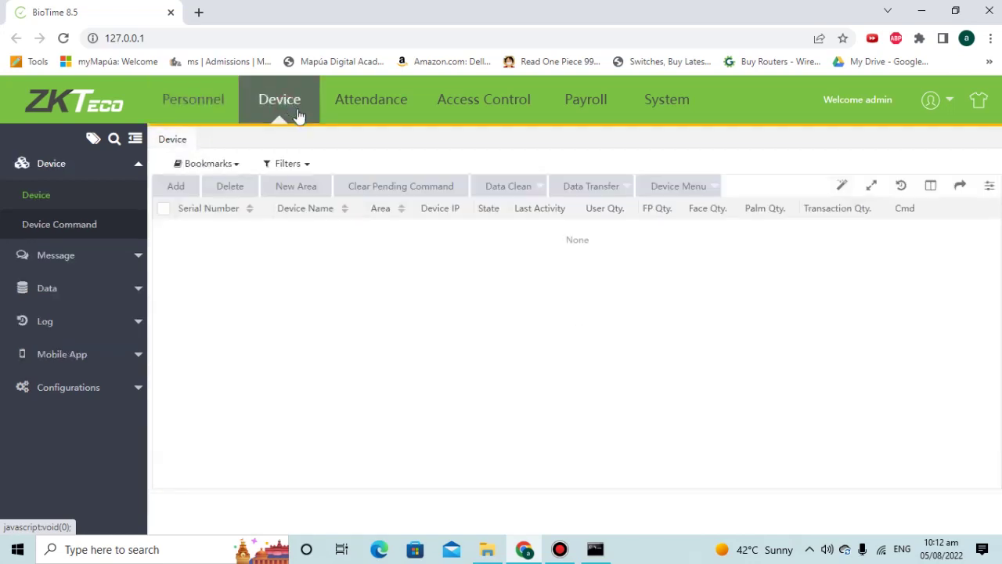
pyautogui.press('F1')
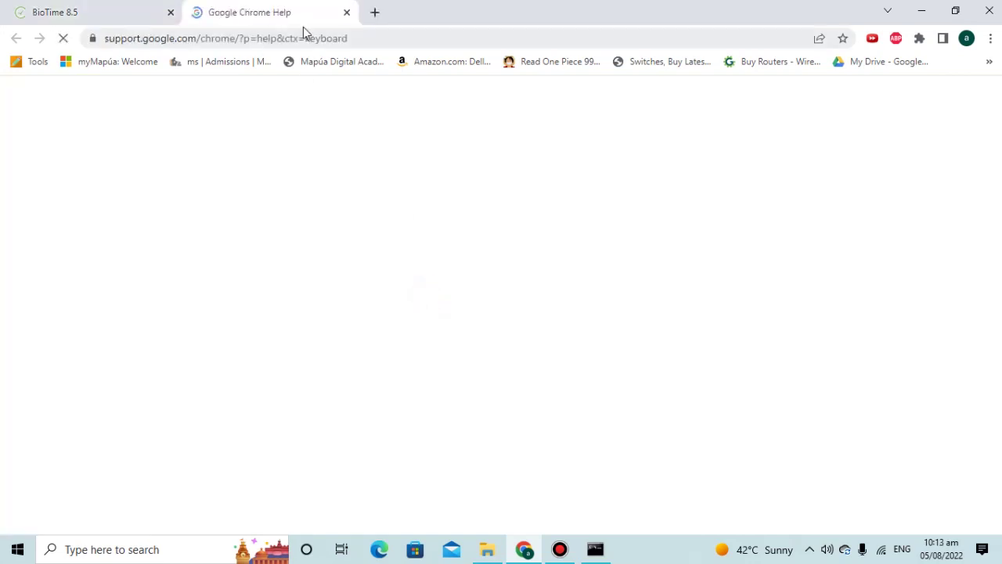
pyautogui.click(345, 11)
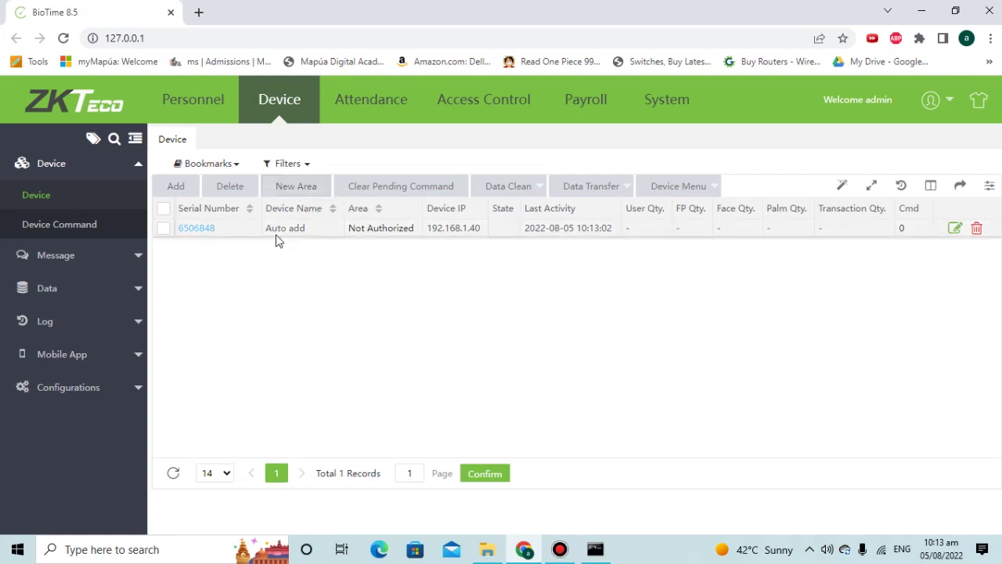
# - Set the Auto add device's timezone to Etc/GMT+3 and save
pyautogui.click(201, 229)
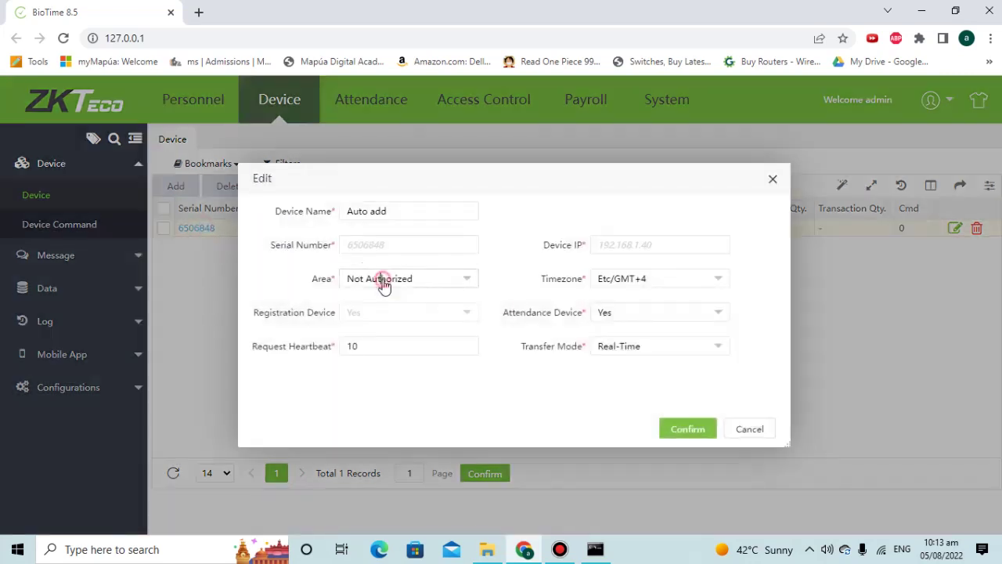
pyautogui.click(384, 284)
pyautogui.click(388, 280)
pyautogui.click(633, 284)
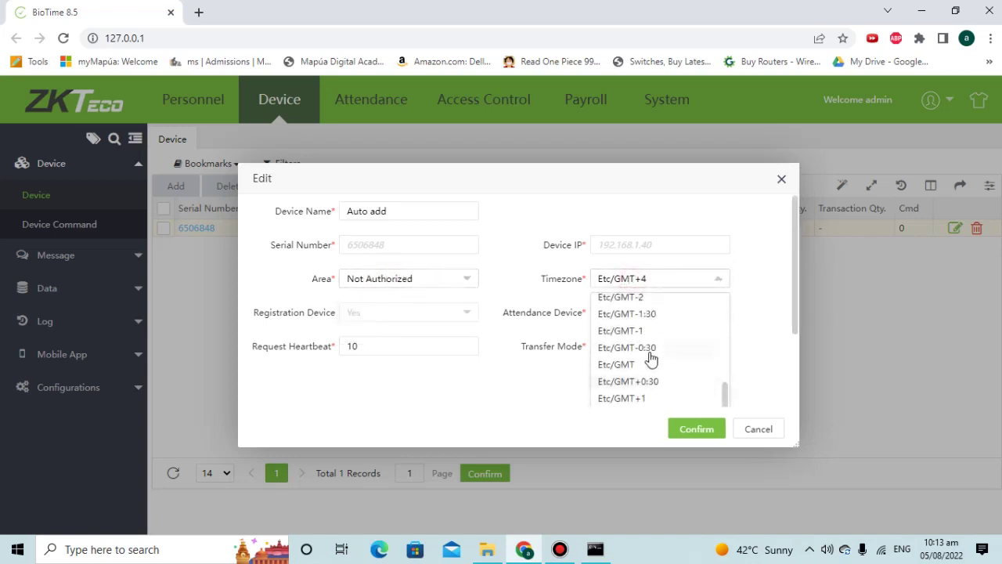
pyautogui.scroll(-2, 654, 362)
pyautogui.click(635, 393)
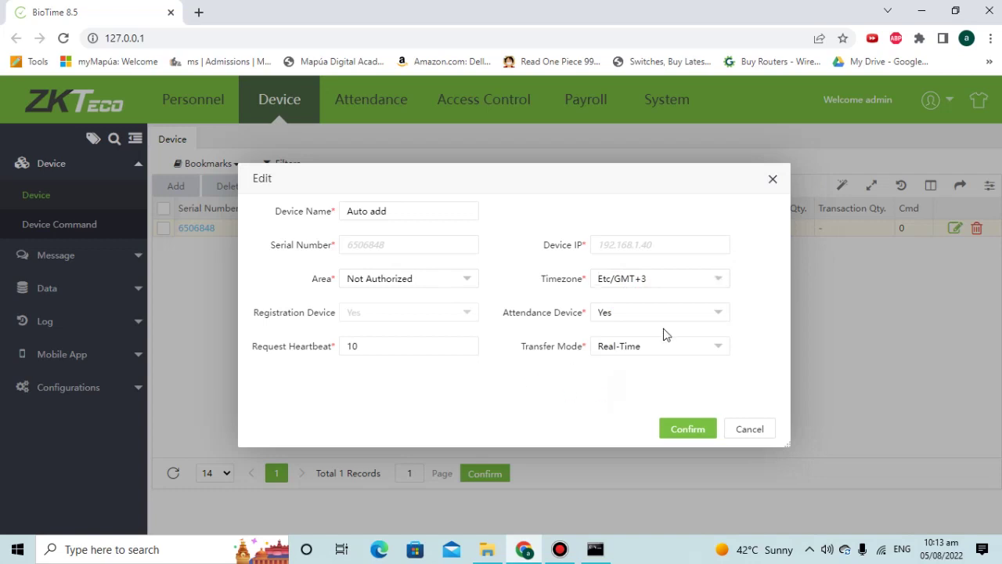
pyautogui.click(691, 430)
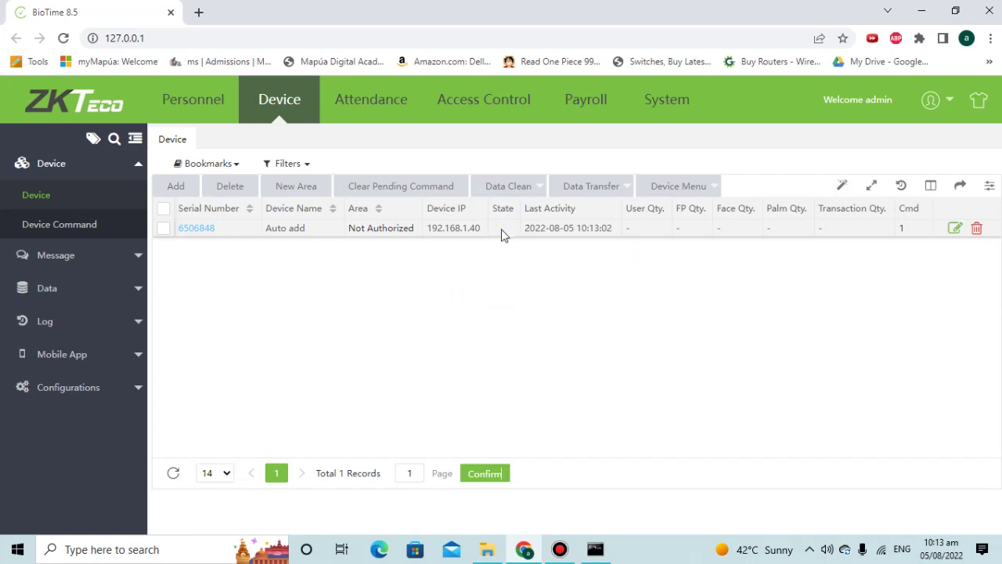
# - Move the device into AUTHORIZED AREA, save, and go to the Personnel department list
pyautogui.moveTo(502, 235)
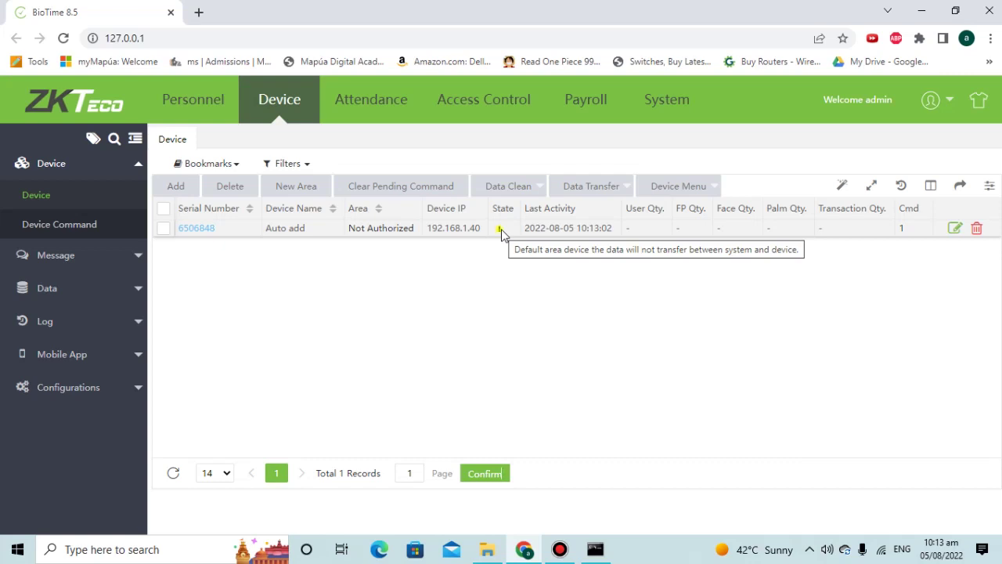
pyautogui.click(954, 228)
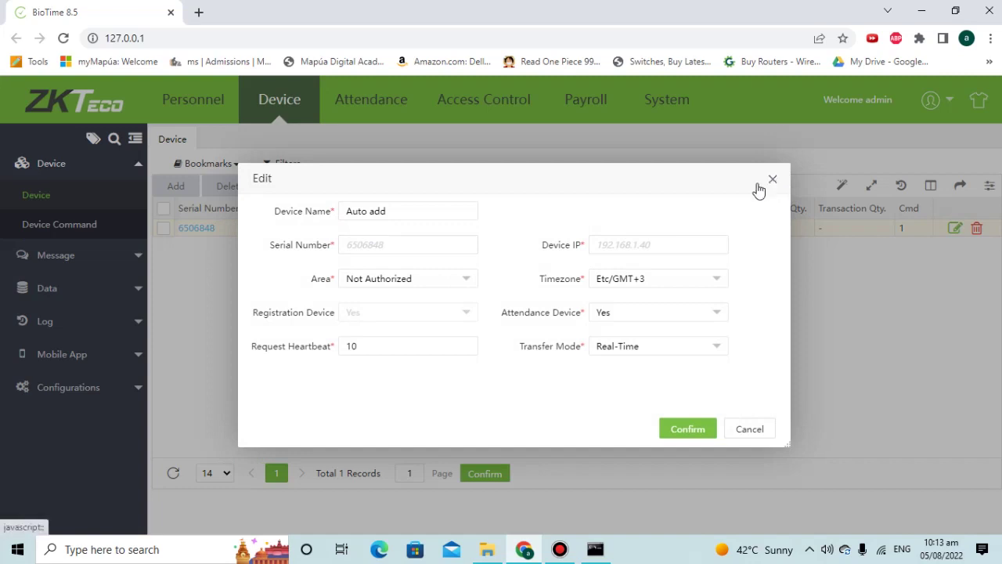
pyautogui.click(408, 287)
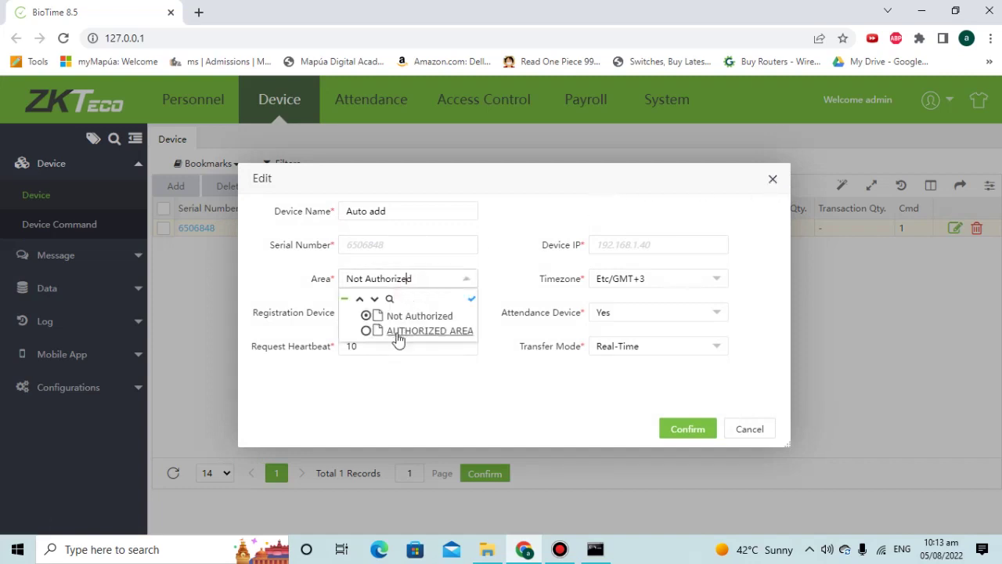
pyautogui.click(397, 335)
pyautogui.click(677, 429)
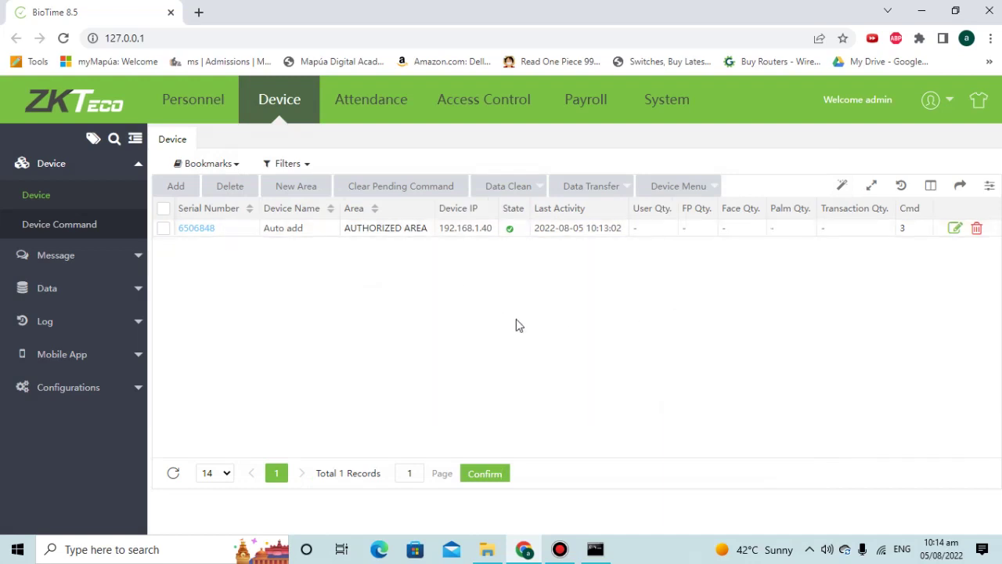
pyautogui.click(211, 114)
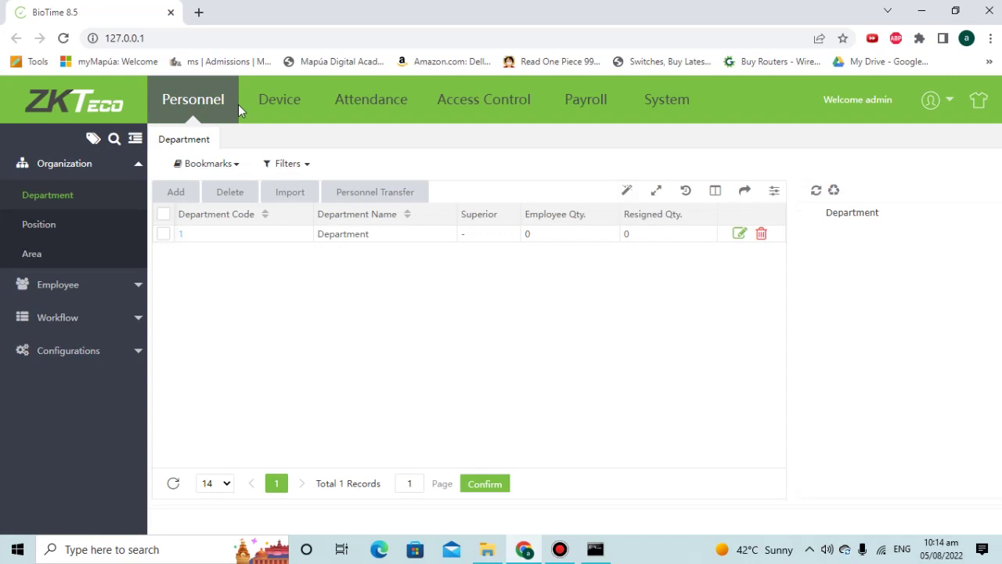
# - Go to Personnel's Employee list, passing through the Department list on the way
pyautogui.click(78, 286)
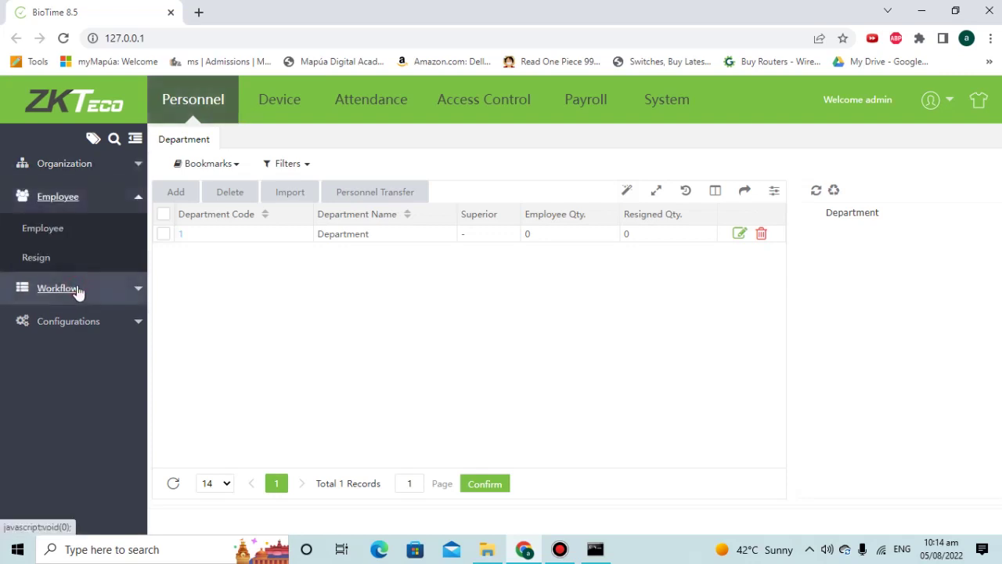
pyautogui.click(53, 235)
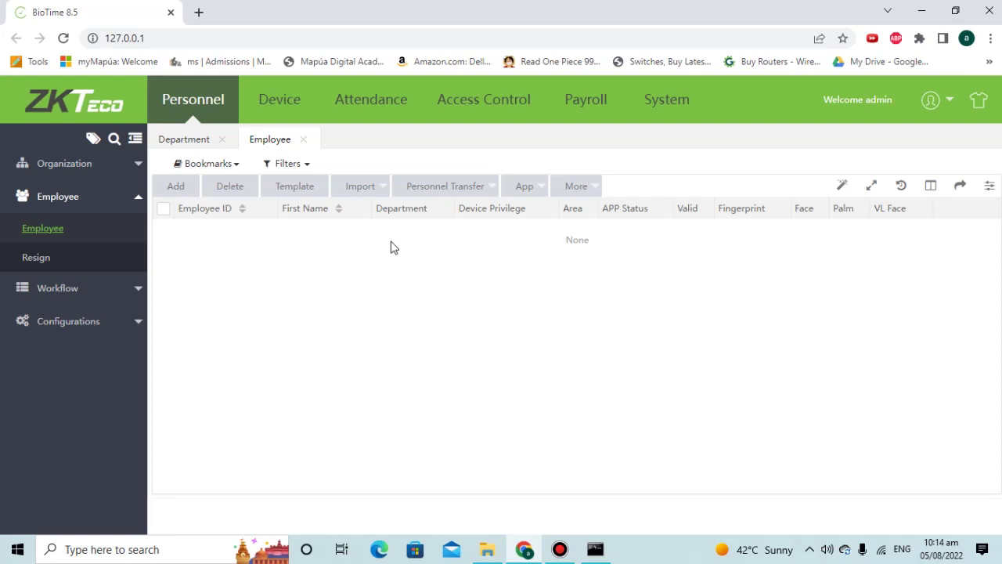
pyautogui.click(80, 168)
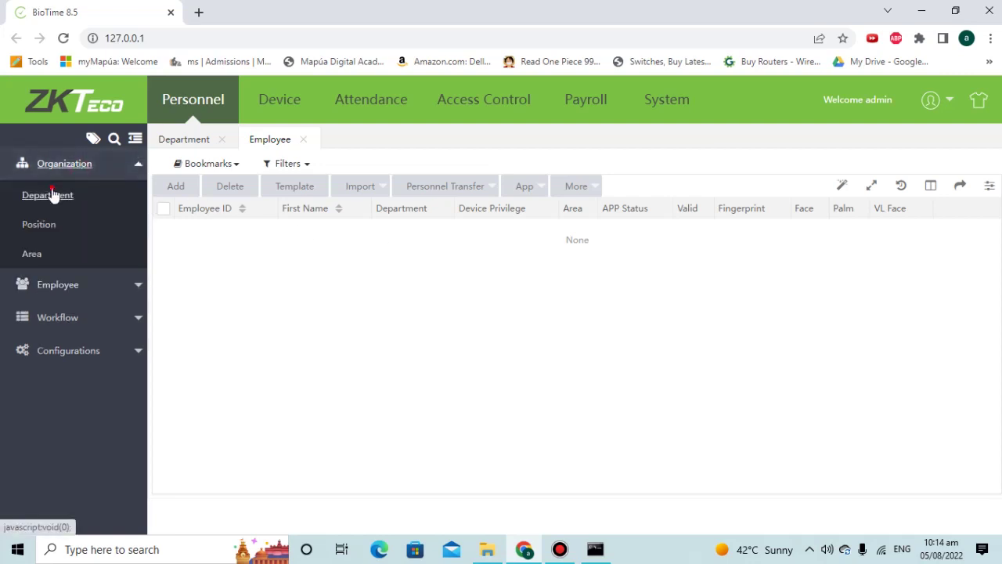
pyautogui.click(51, 195)
pyautogui.click(47, 284)
pyautogui.click(39, 227)
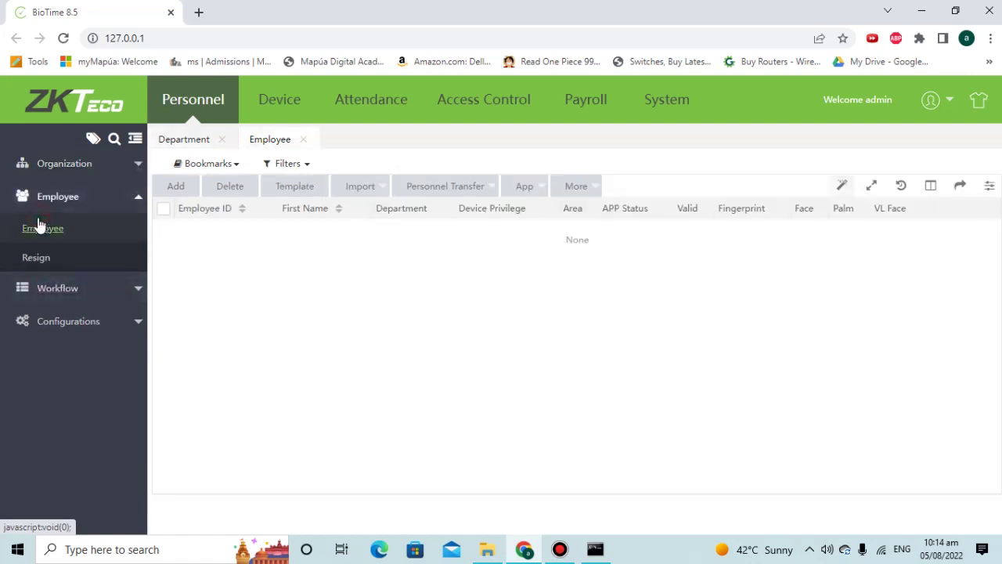
# - Reload the Employee list via Device until employee 1 shows in AUTHORIZED AREA with a Ver 10 fingerprint
pyautogui.click(410, 291)
pyautogui.click(298, 117)
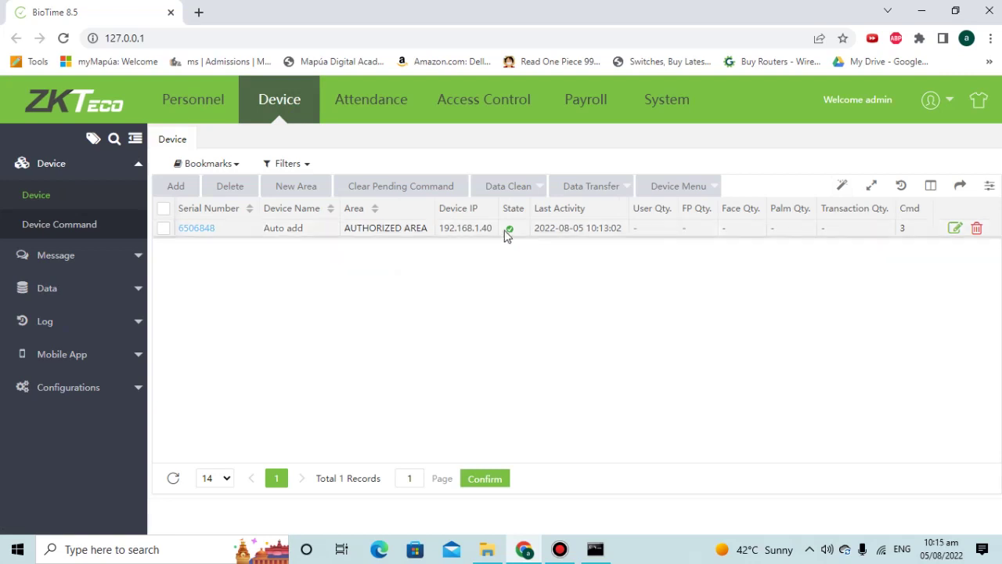
pyautogui.click(196, 119)
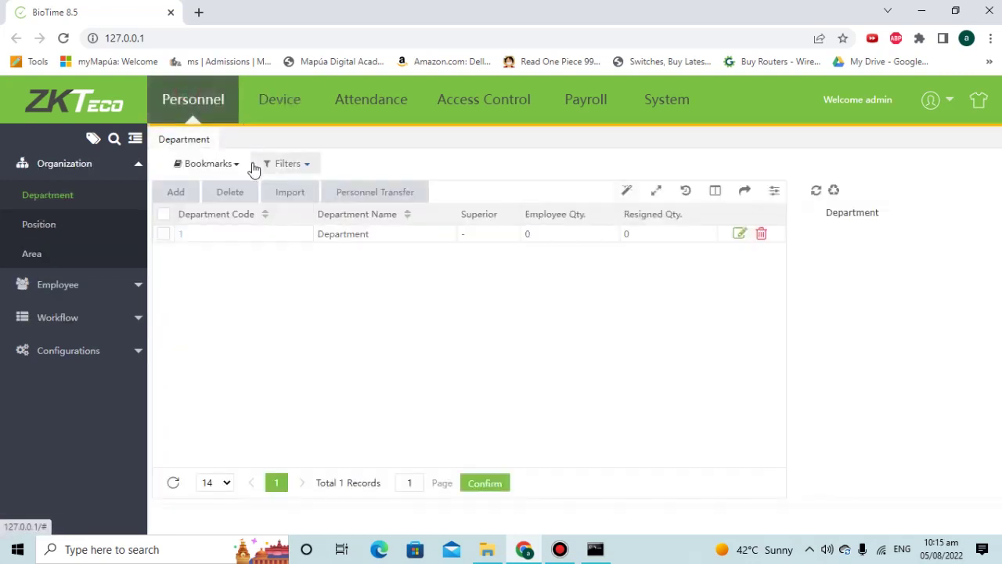
pyautogui.click(40, 284)
pyautogui.click(24, 232)
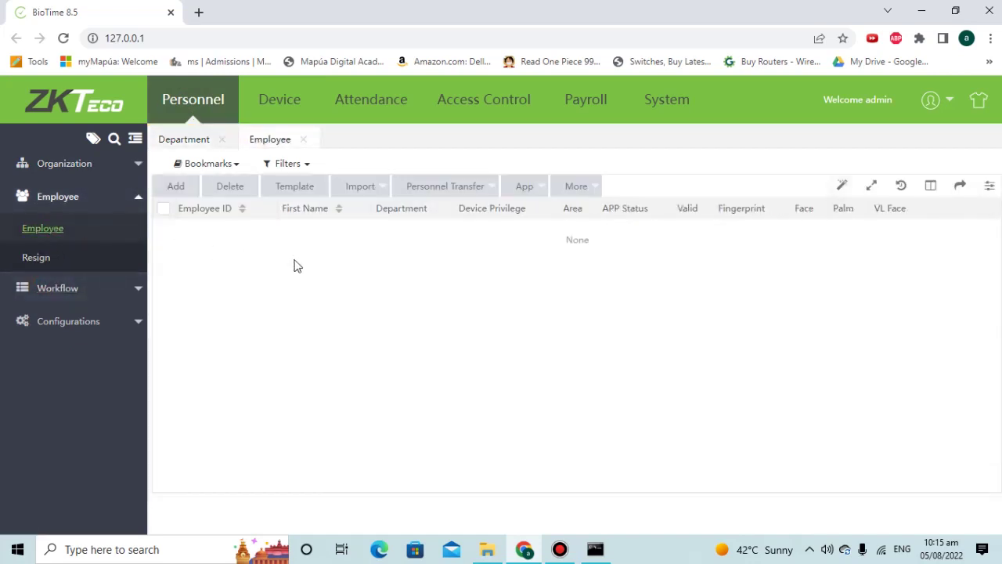
pyautogui.press('F1')
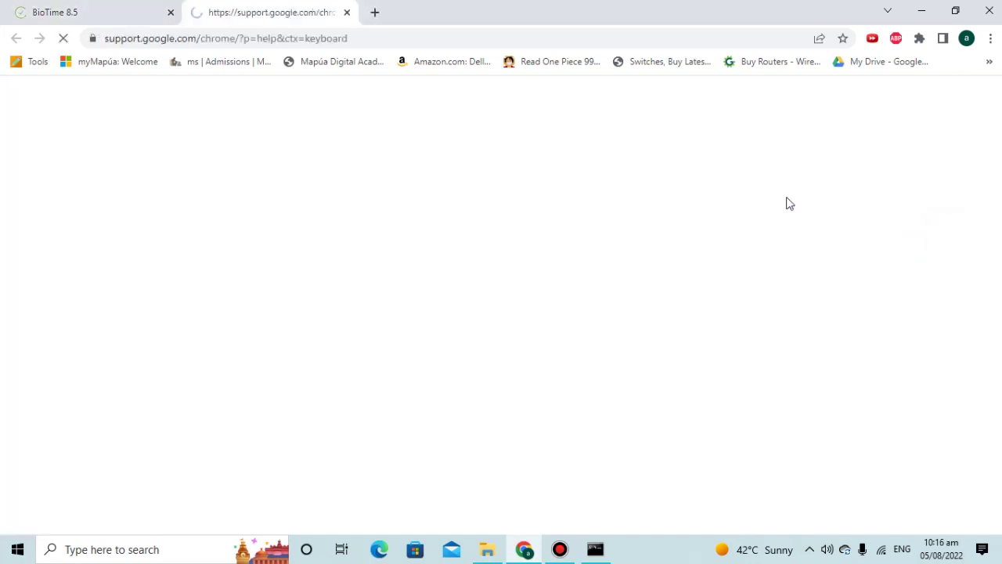
pyautogui.click(347, 12)
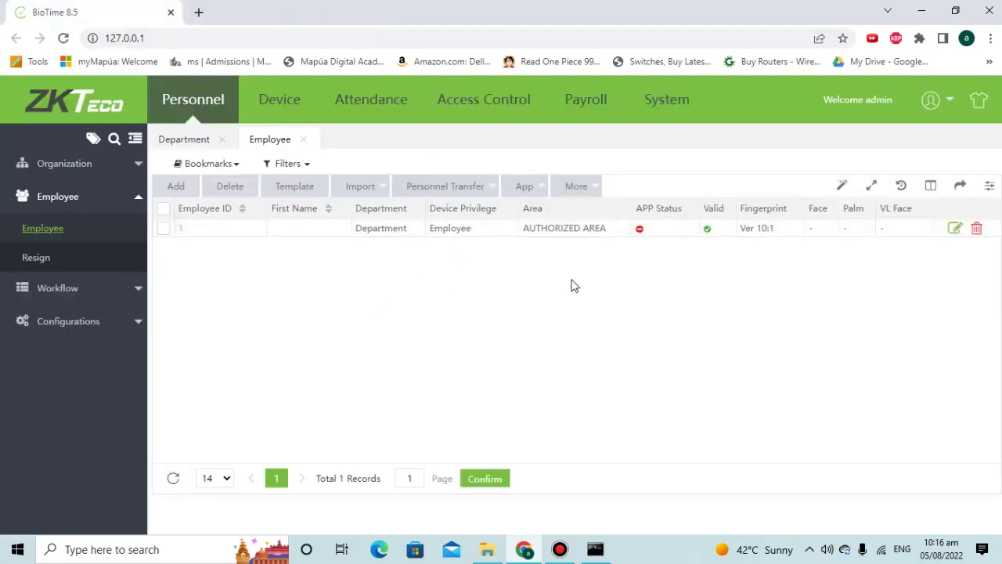
# - Give employee 1 the first name New, keep Area AUTHORIZED AREA, and save the record
pyautogui.click(182, 230)
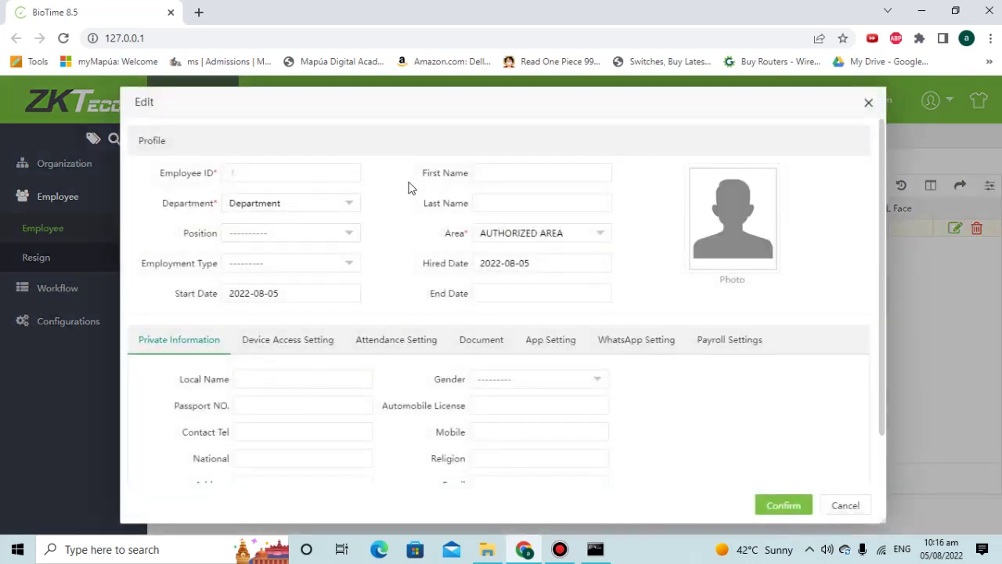
pyautogui.click(531, 174)
pyautogui.write('New')
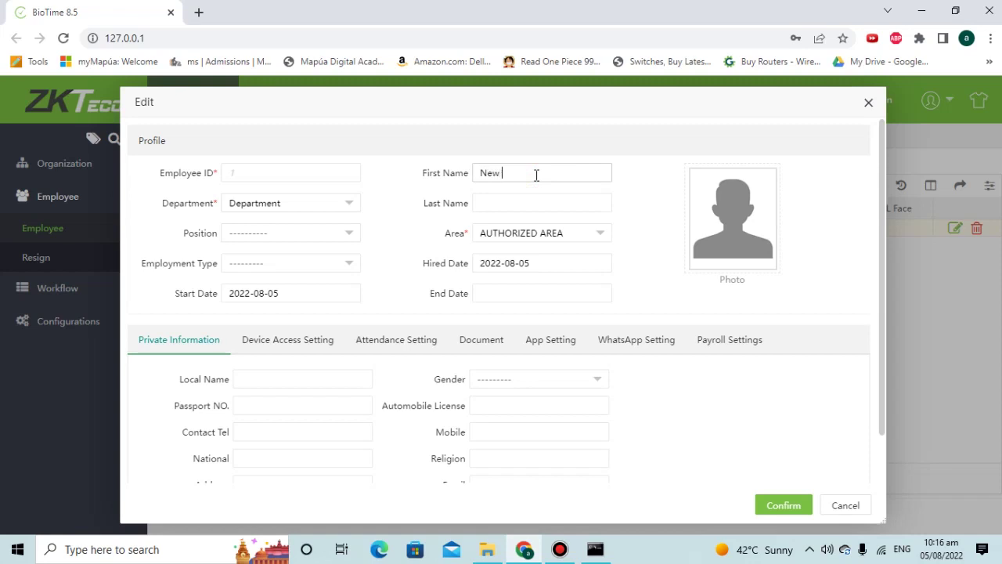
pyautogui.press('Tab')
pyautogui.press('Tab')
pyautogui.click(539, 236)
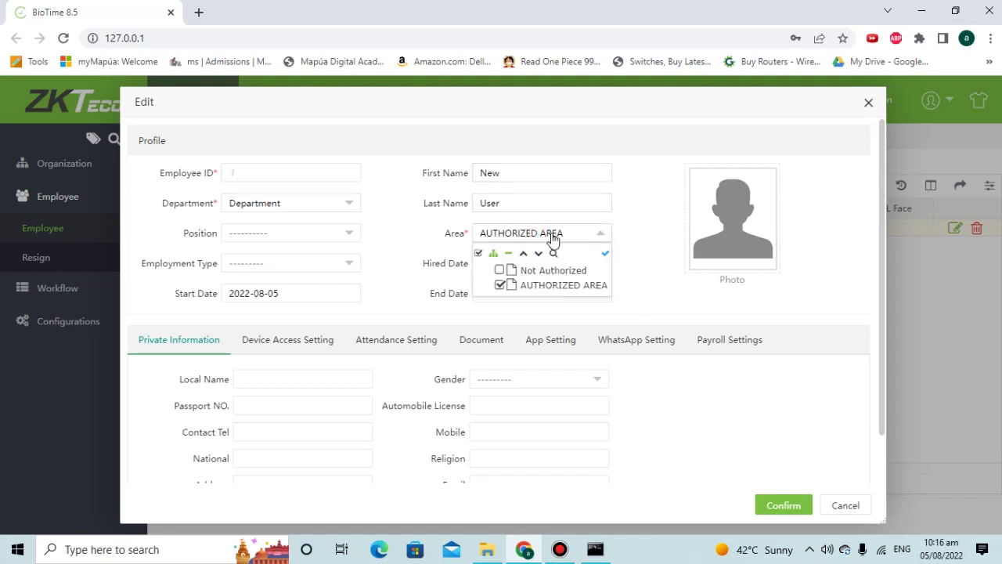
pyautogui.doubleClick(552, 234)
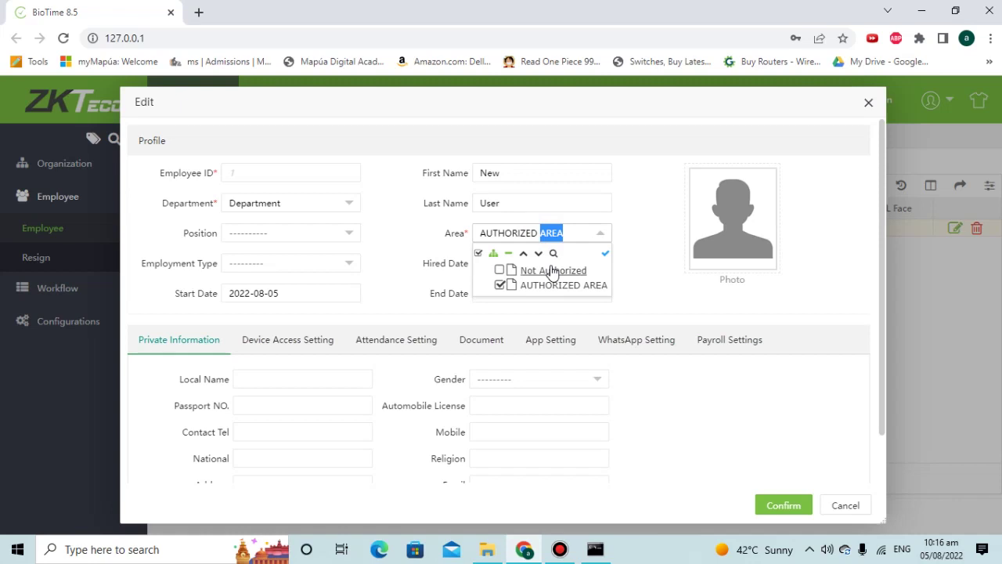
pyautogui.click(577, 238)
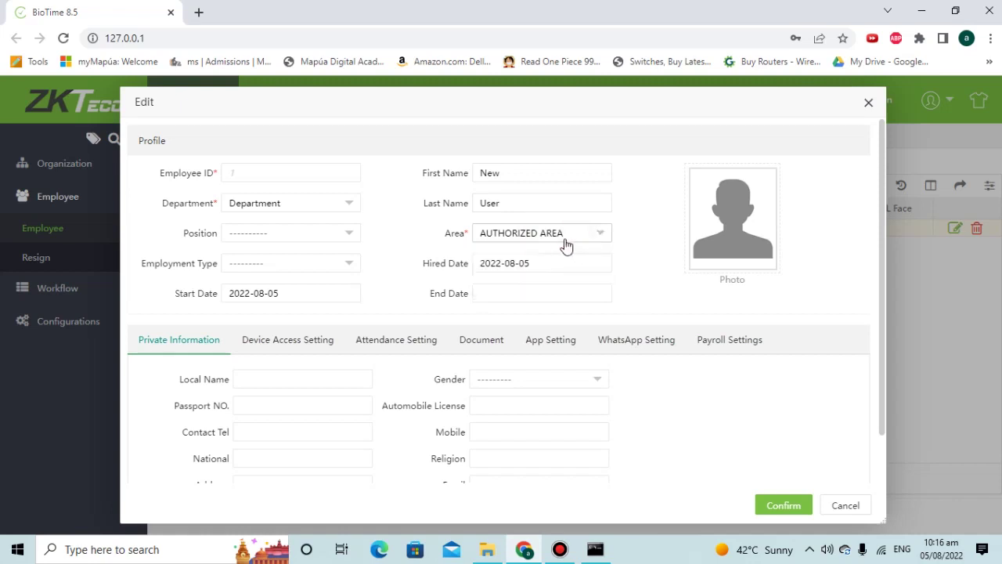
pyautogui.click(787, 506)
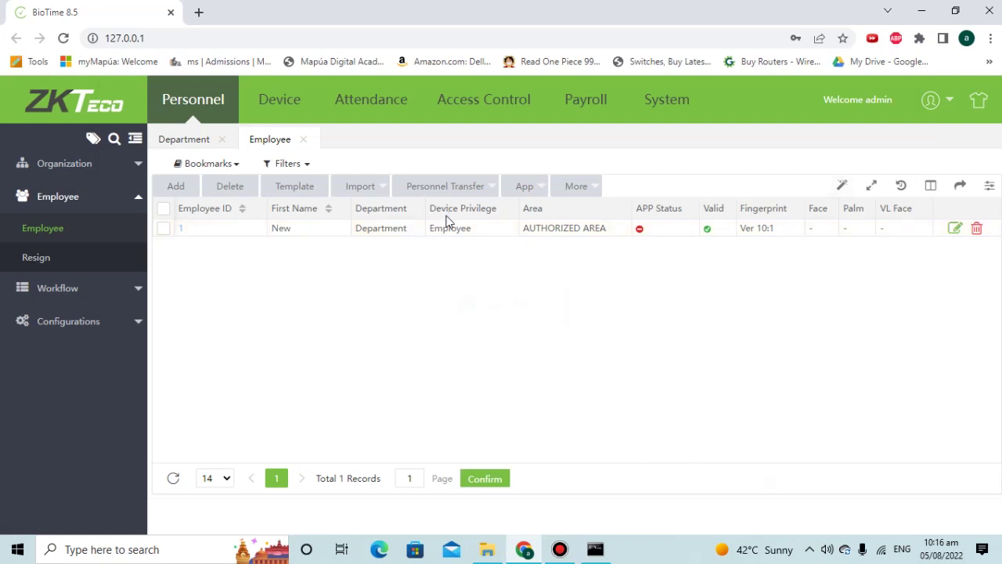
pyautogui.click(374, 113)
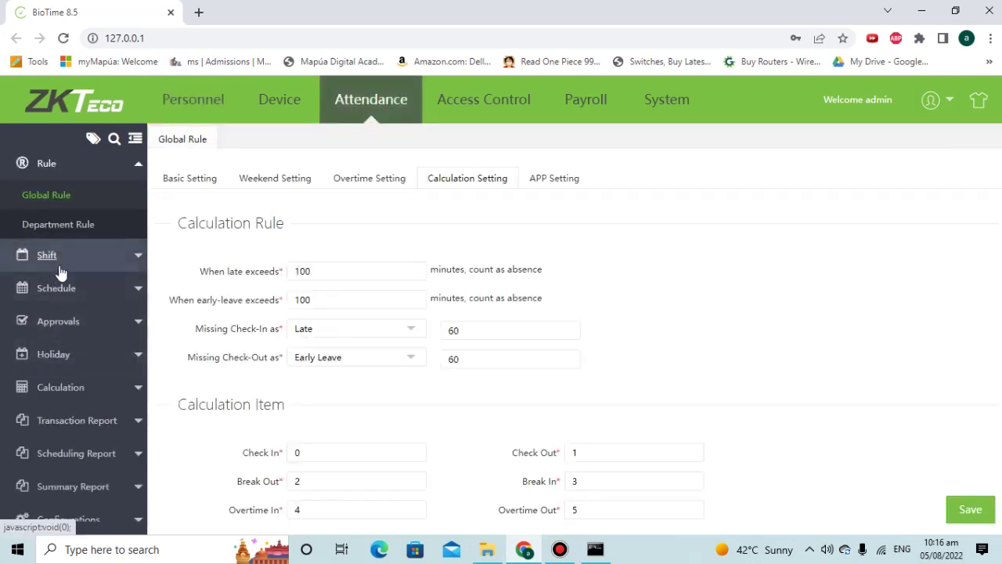
pyautogui.click(23, 421)
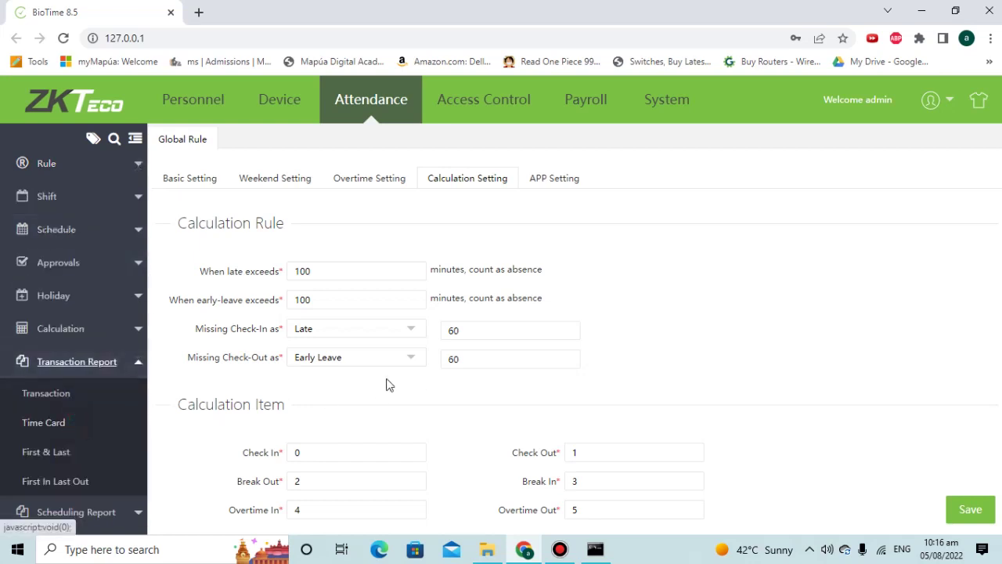
pyautogui.click(47, 394)
pyautogui.click(880, 169)
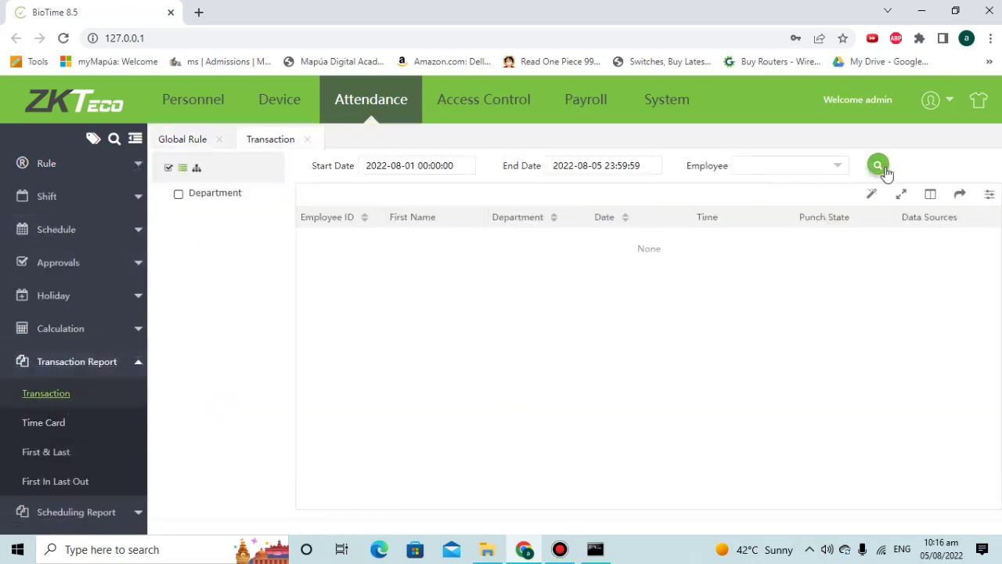
pyautogui.click(844, 165)
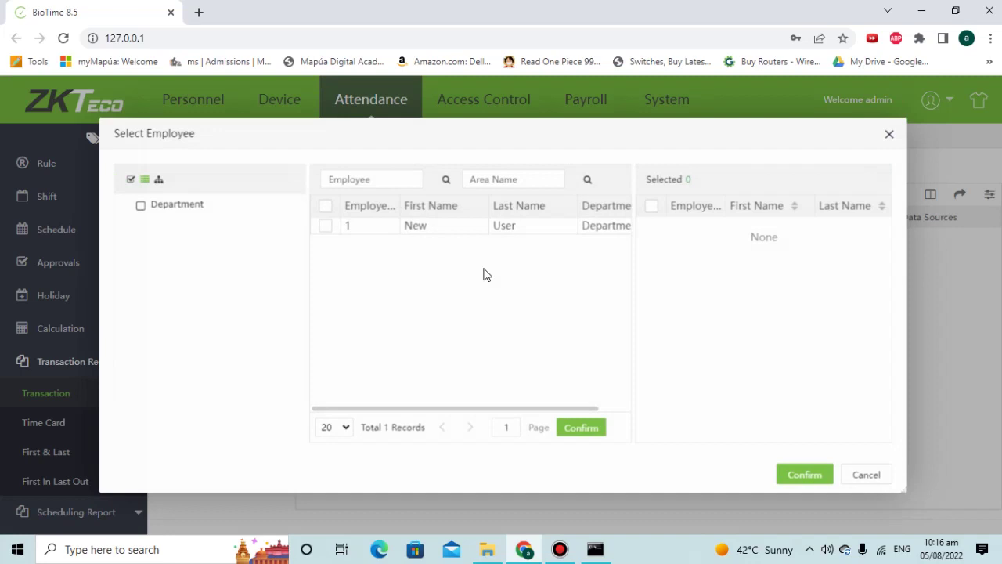
pyautogui.click(325, 225)
pyautogui.click(800, 475)
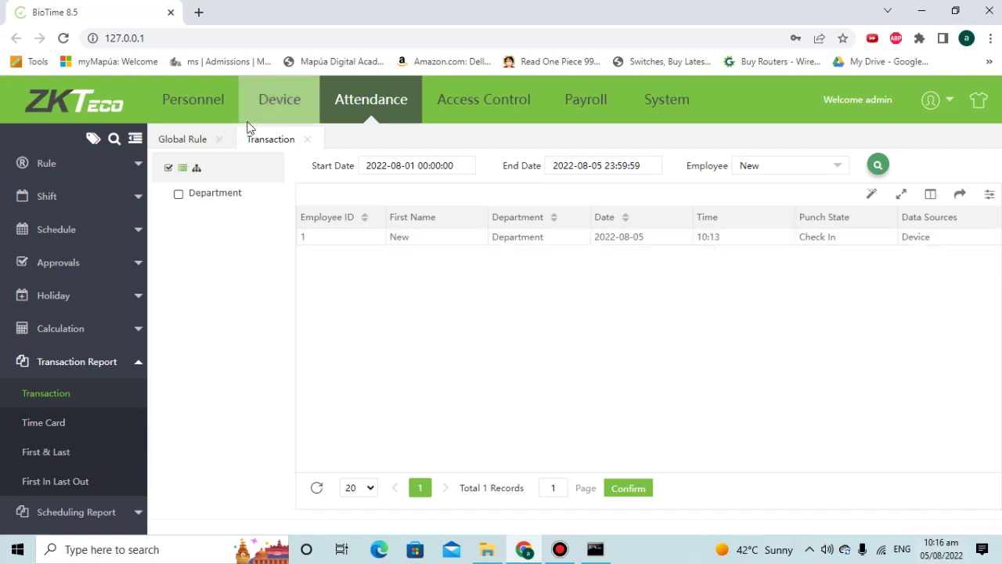
pyautogui.click(280, 116)
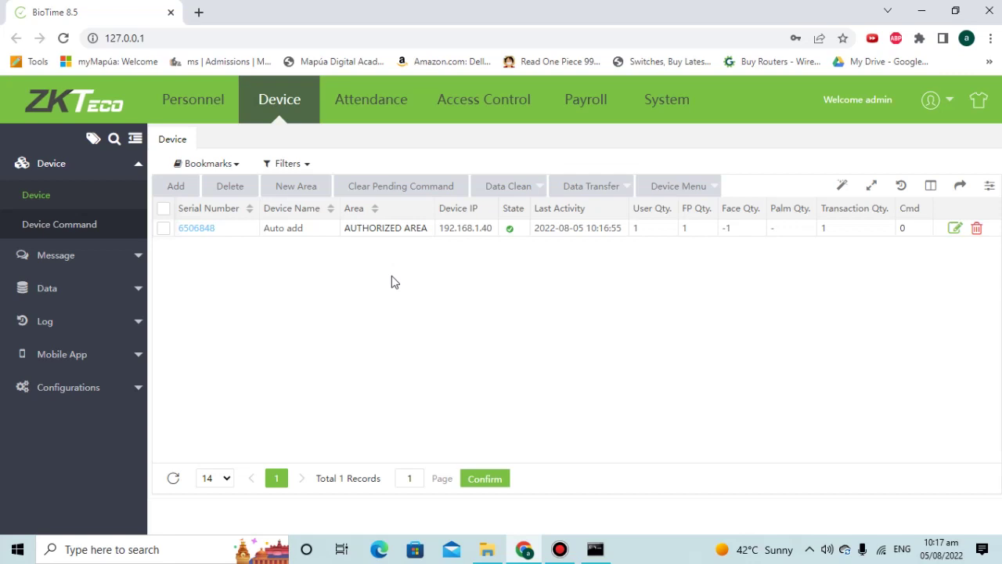
pyautogui.click(385, 100)
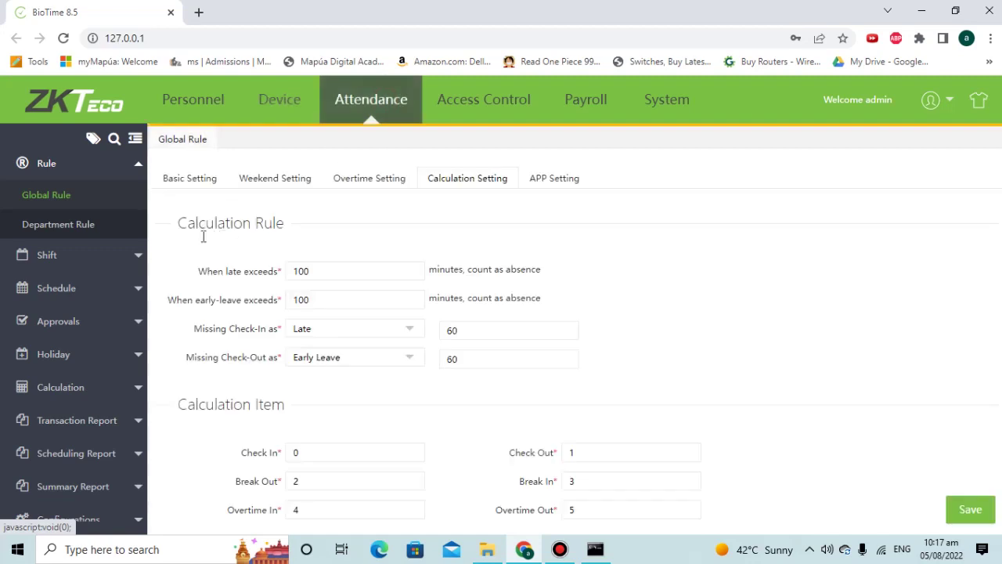
pyautogui.click(44, 255)
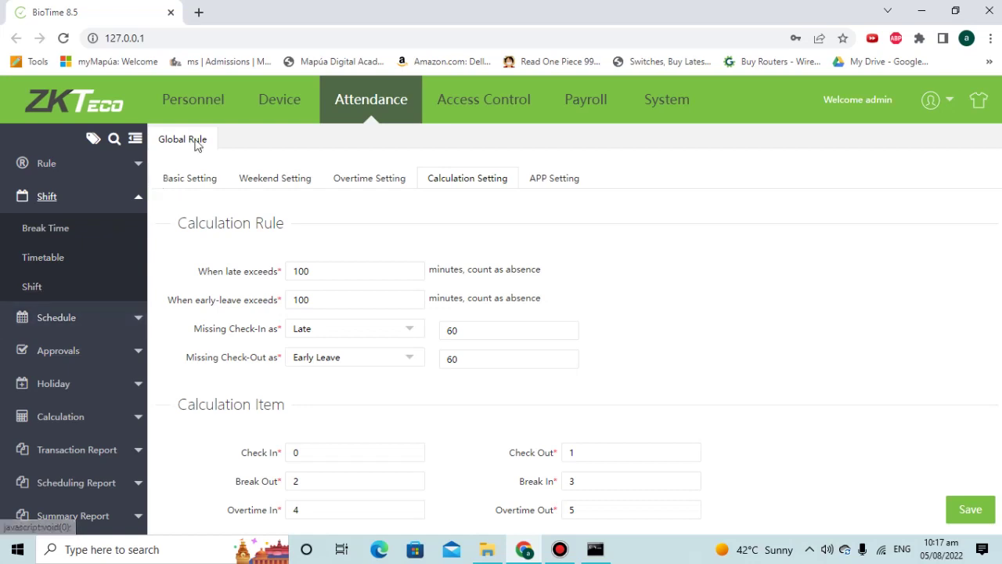
pyautogui.click(284, 108)
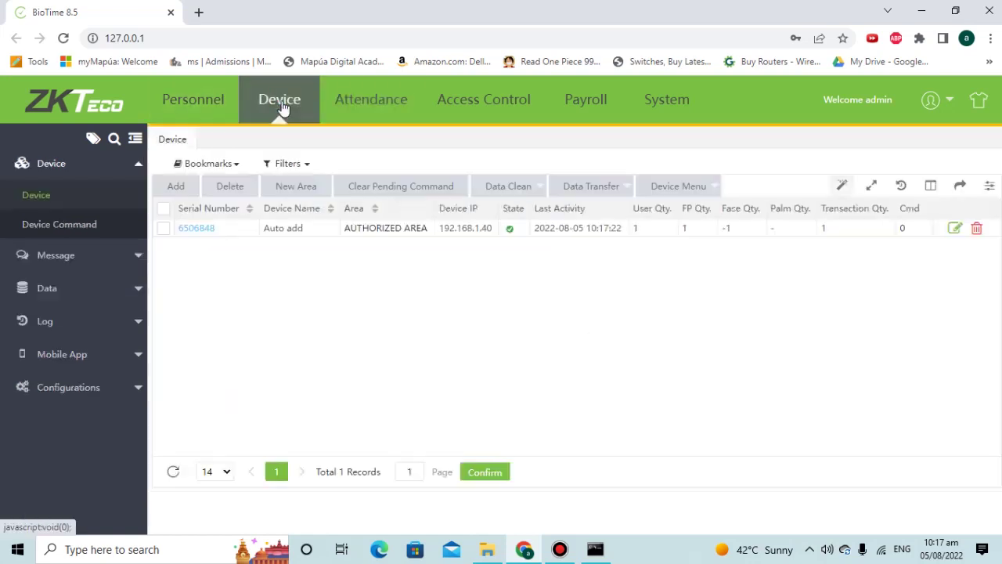